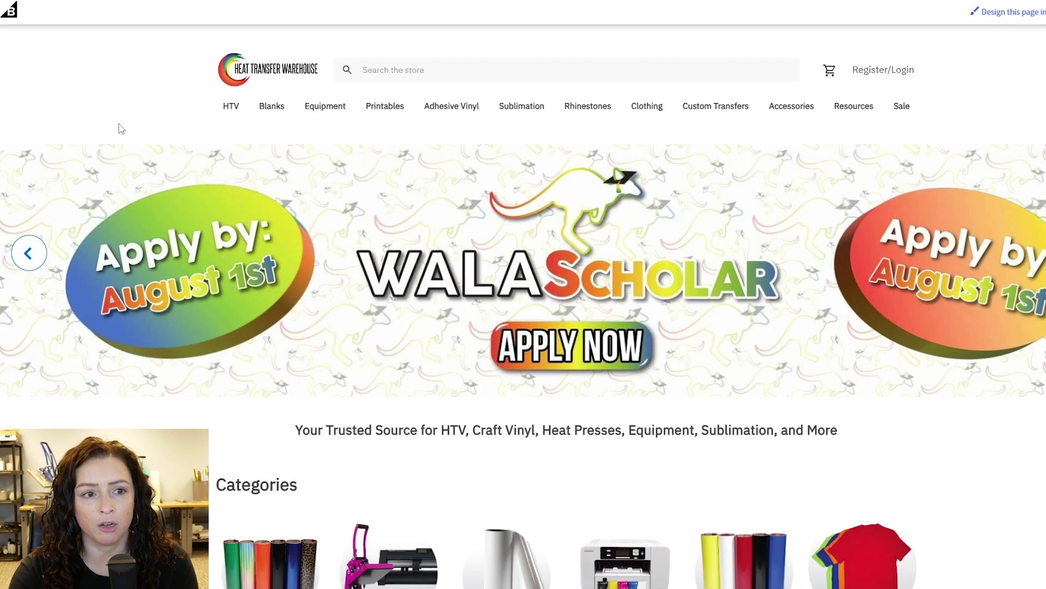
# Open the Supacolor Designer for custom transfers and start a Supacolor Wearables design at 4 x 4 in.
pyautogui.moveTo(714, 114)
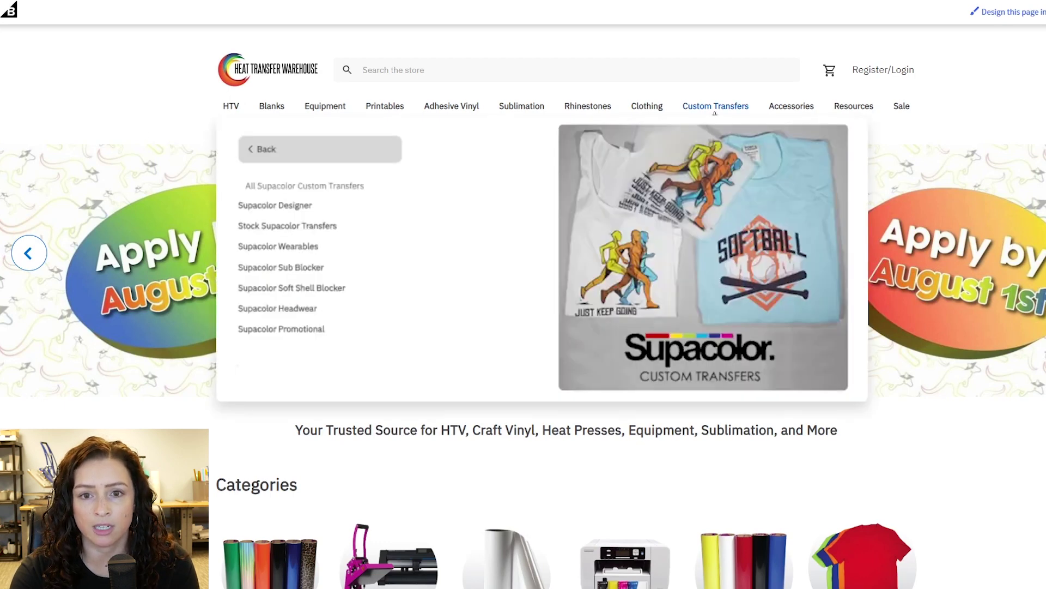
pyautogui.click(303, 206)
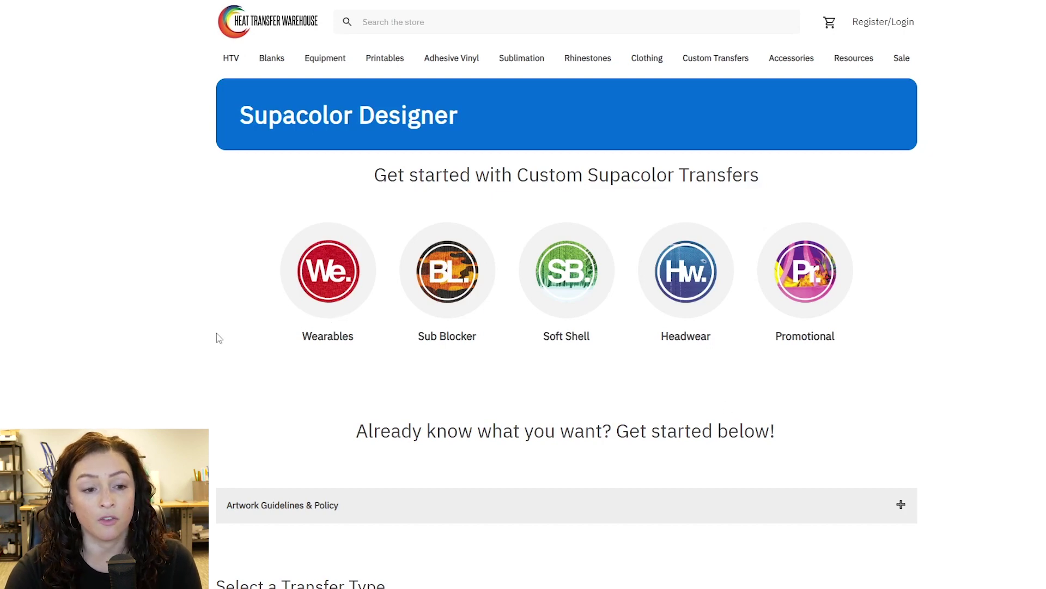
pyautogui.scroll(-4, 141, 316)
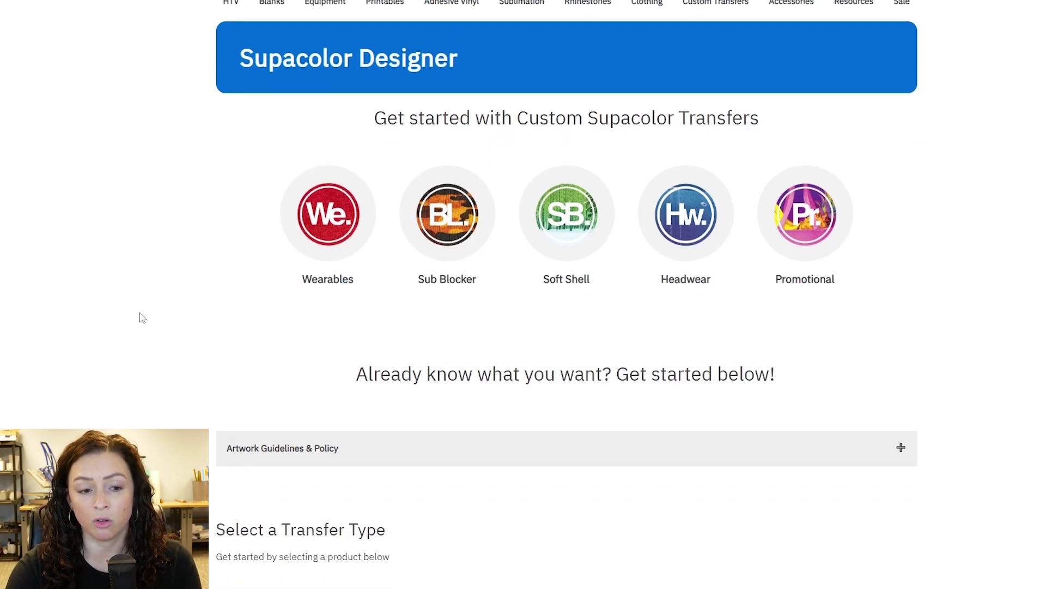
pyautogui.scroll(-6, 144, 305)
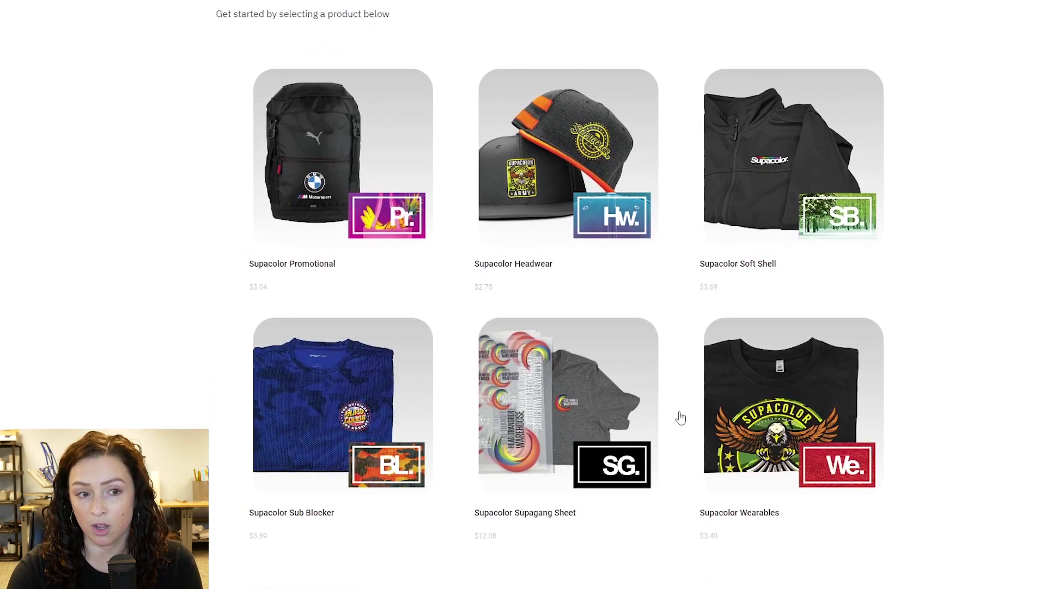
pyautogui.click(779, 391)
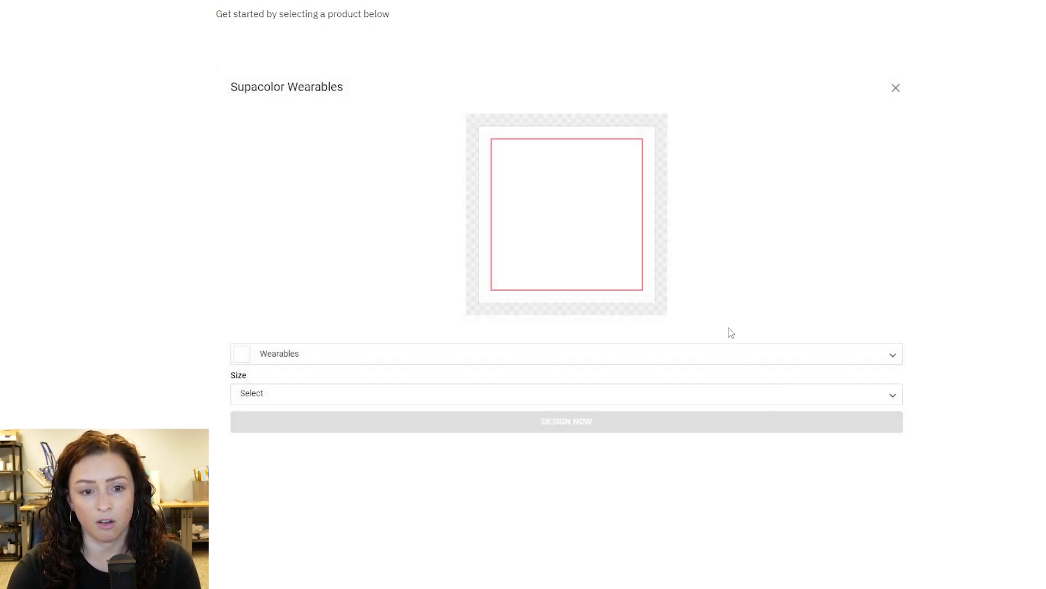
pyautogui.click(373, 401)
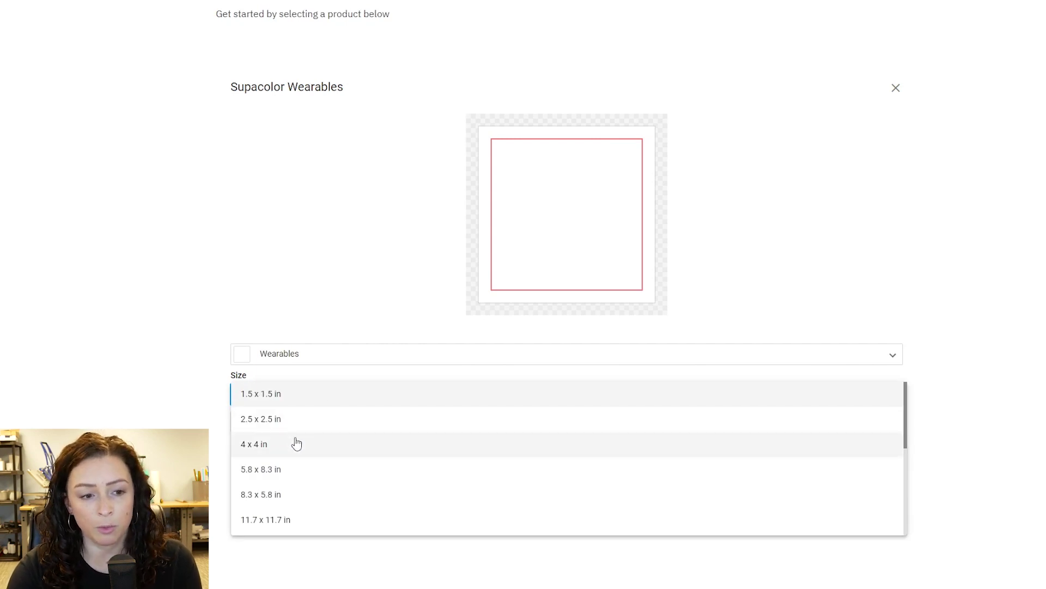
pyautogui.click(258, 448)
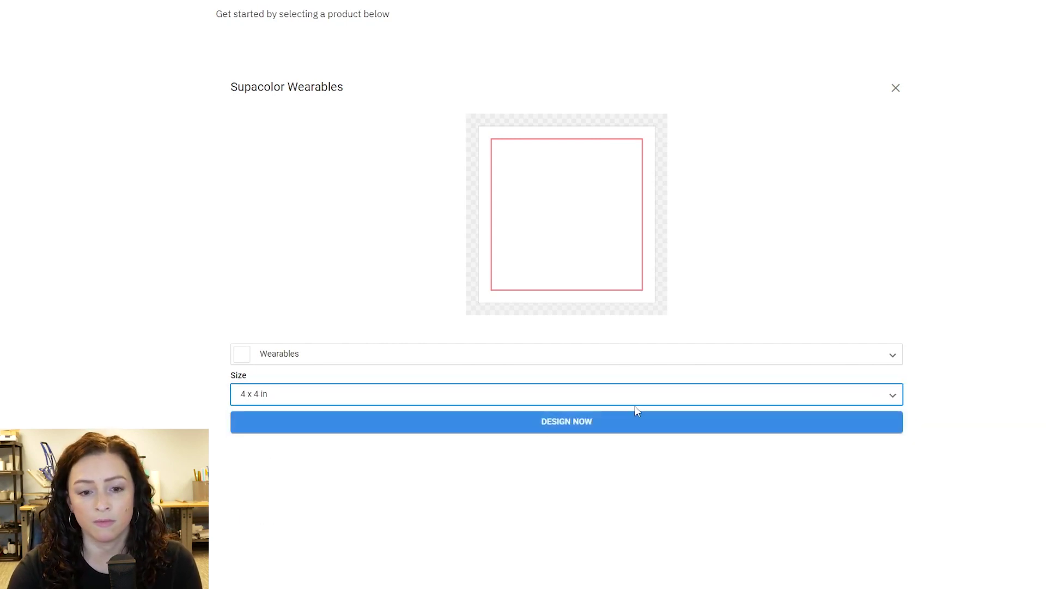
pyautogui.click(551, 426)
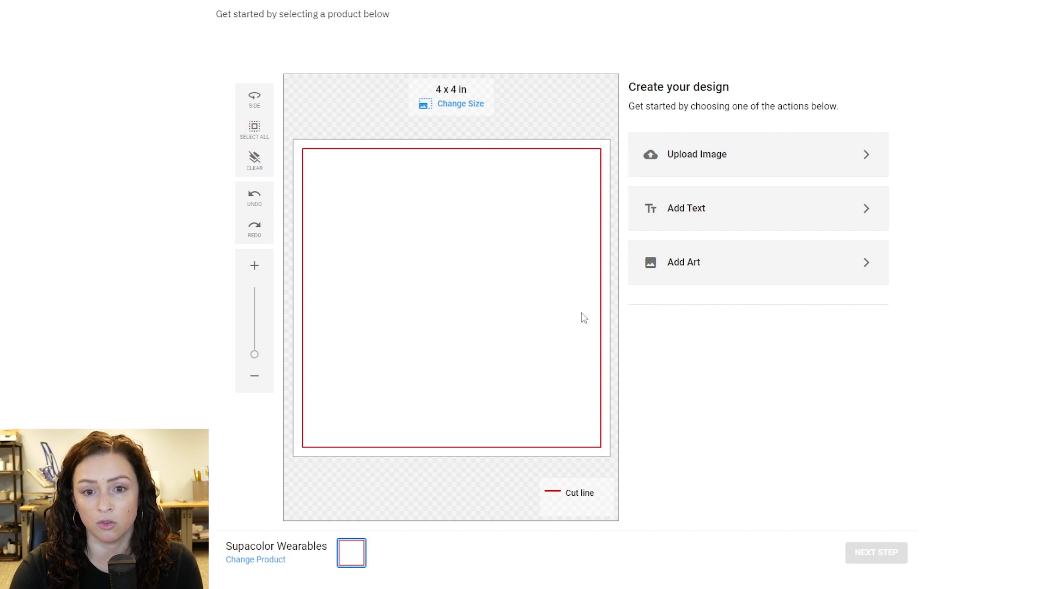
# Add the Fremont Athletics template from the Athletic Dept. category of the design ideas.
pyautogui.click(691, 267)
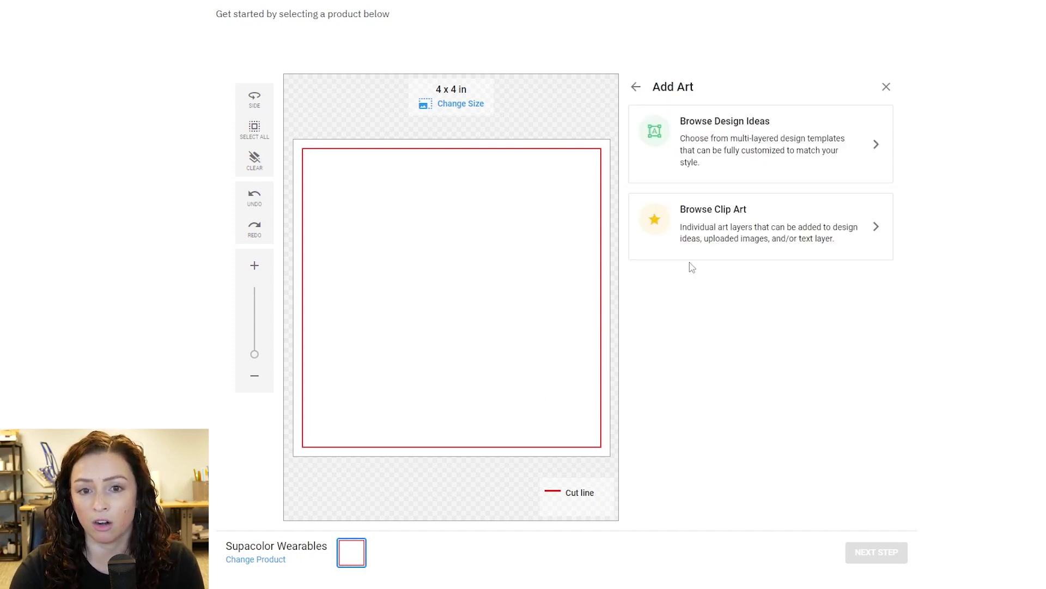
pyautogui.click(689, 142)
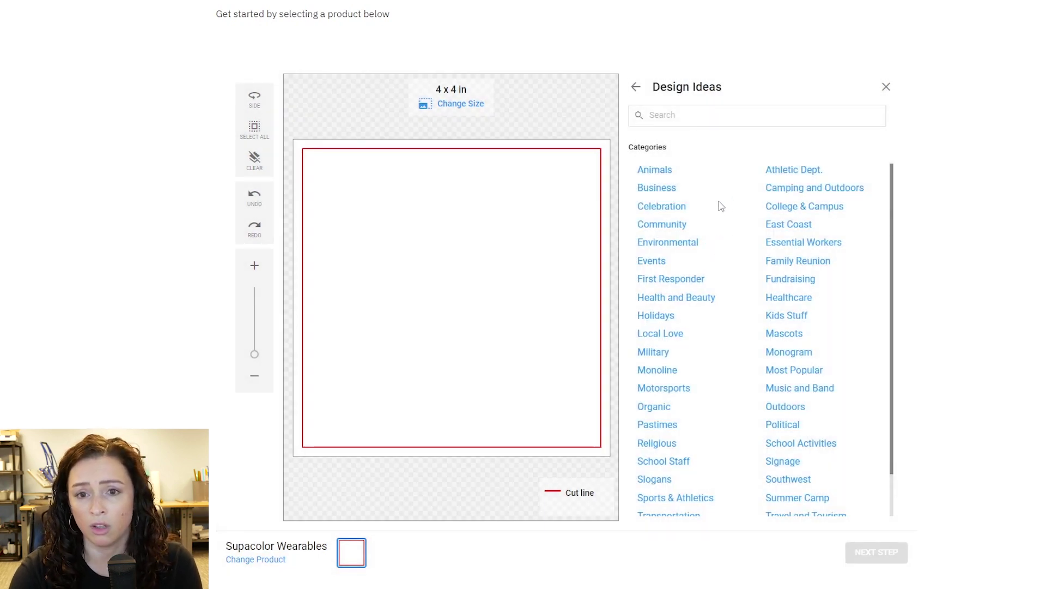
pyautogui.click(781, 170)
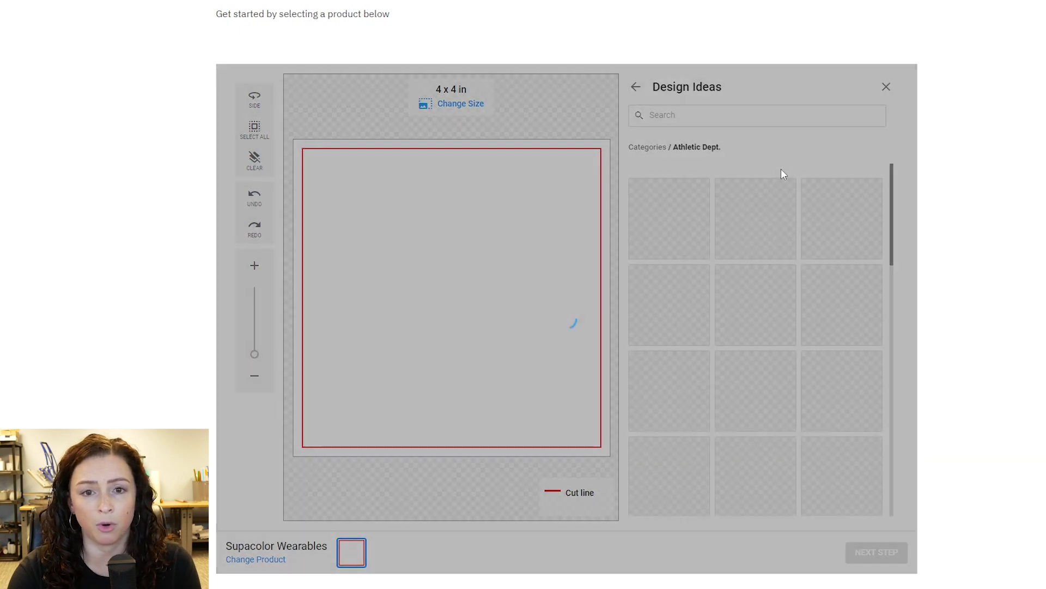
pyautogui.scroll(-4, 708, 262)
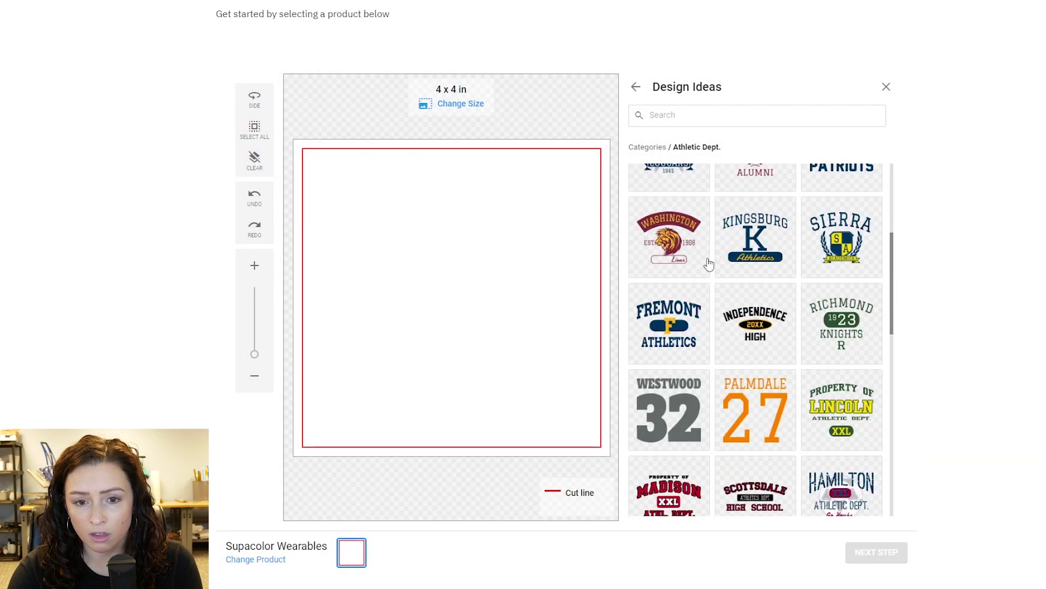
pyautogui.click(664, 319)
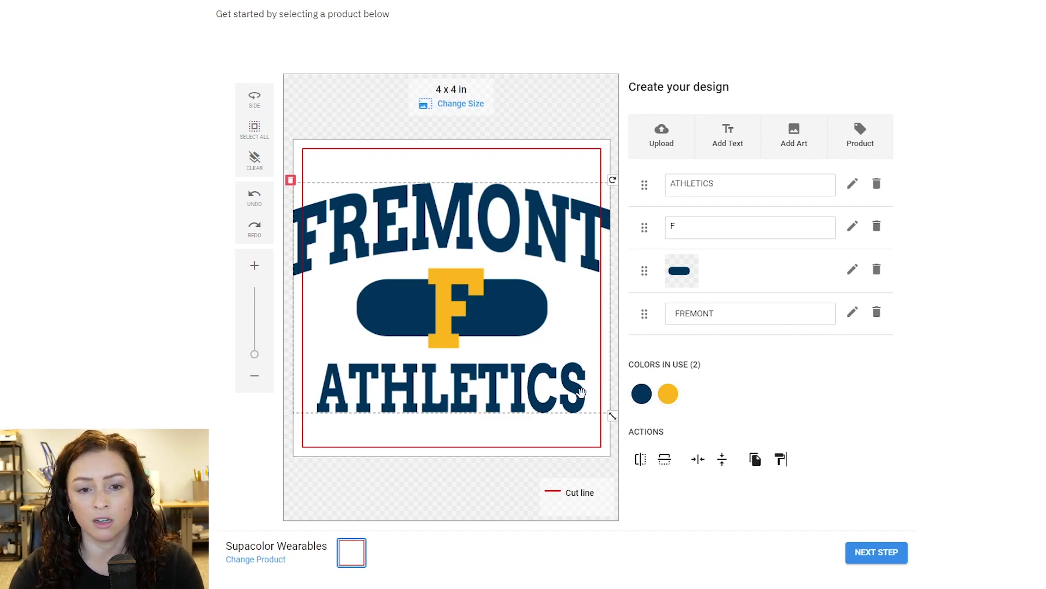
# Change the design's navy color to dark green.
pyautogui.click(640, 395)
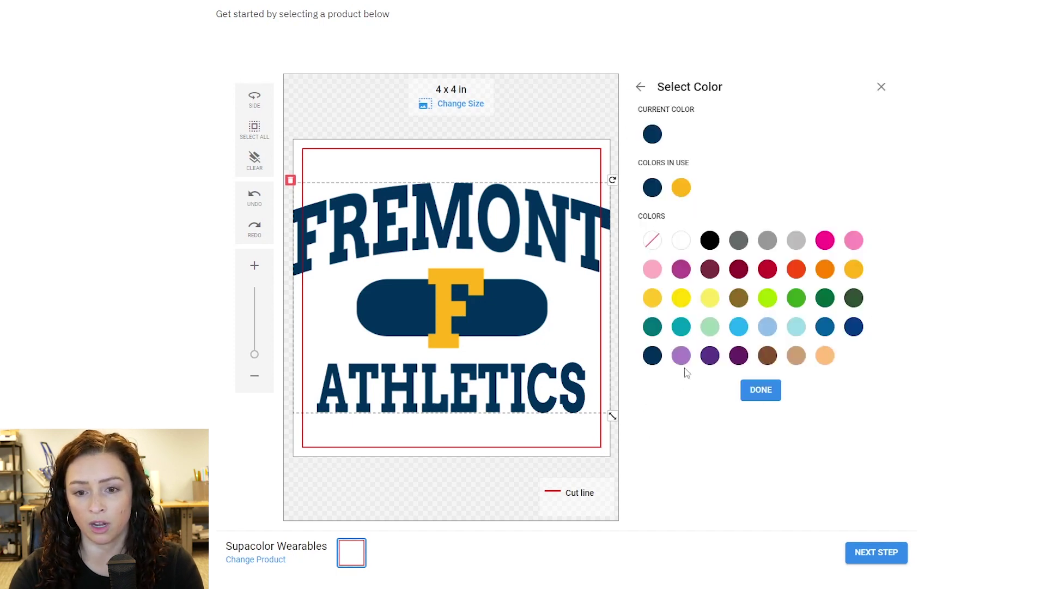
pyautogui.click(825, 298)
pyautogui.click(768, 395)
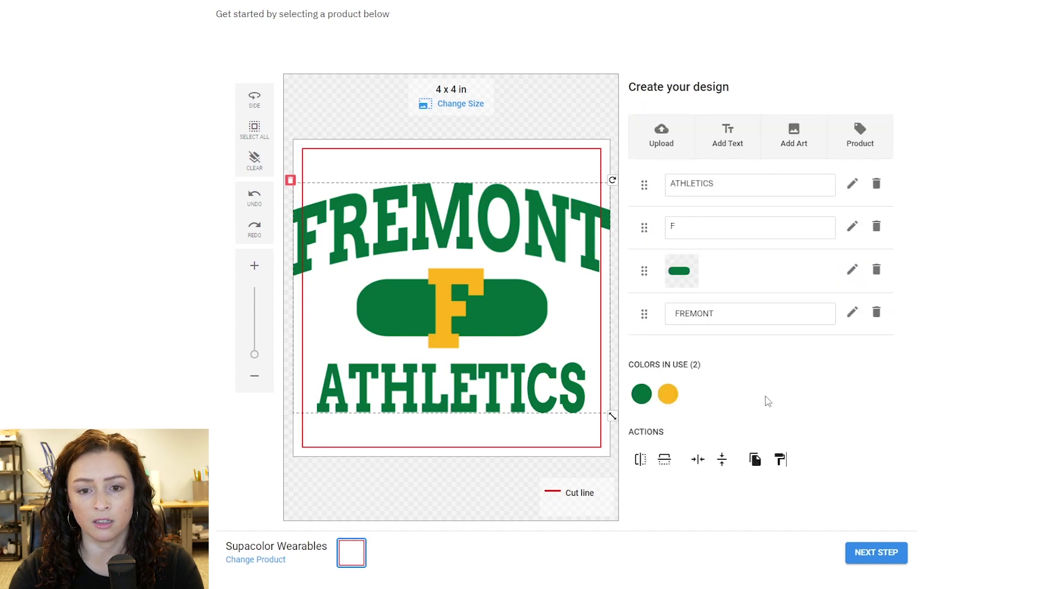
# Replace the text FREMONT with FARGO and ATHLETICS with FOOTBALL.
pyautogui.doubleClick(703, 311)
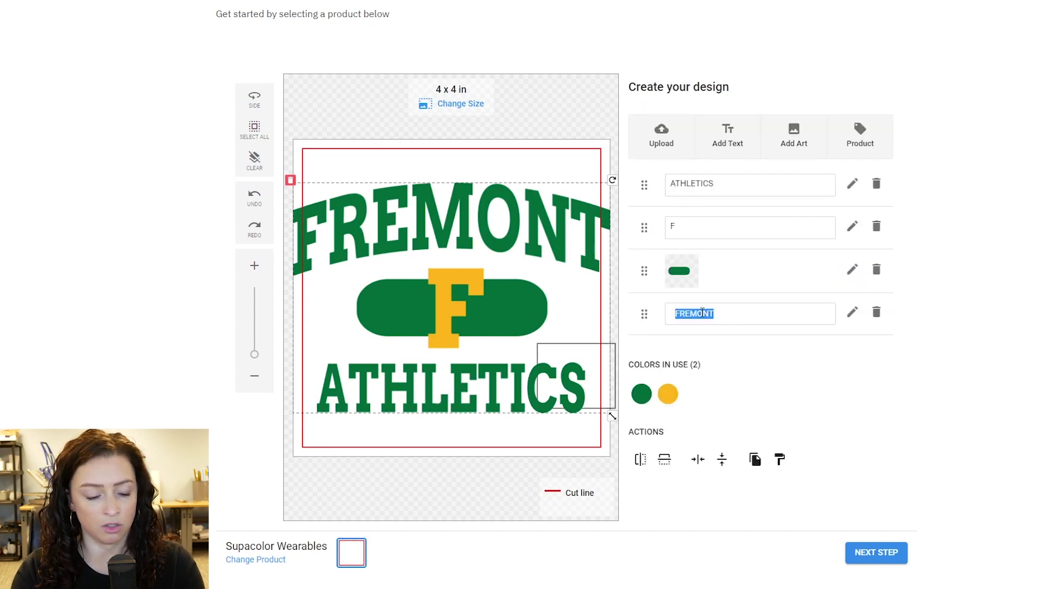
pyautogui.write('FARGO')
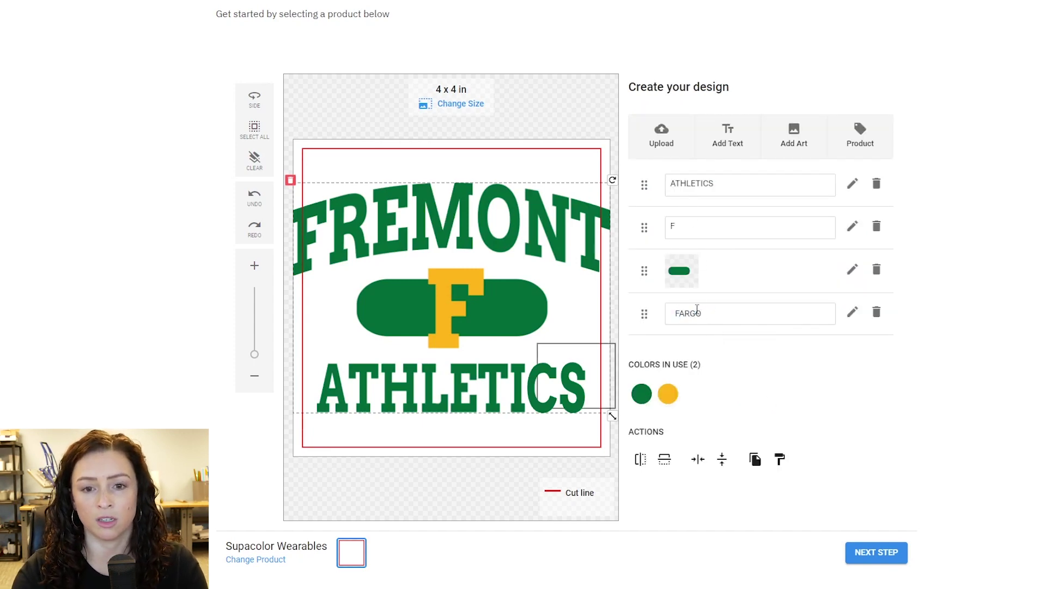
pyautogui.doubleClick(679, 183)
pyautogui.write('F')
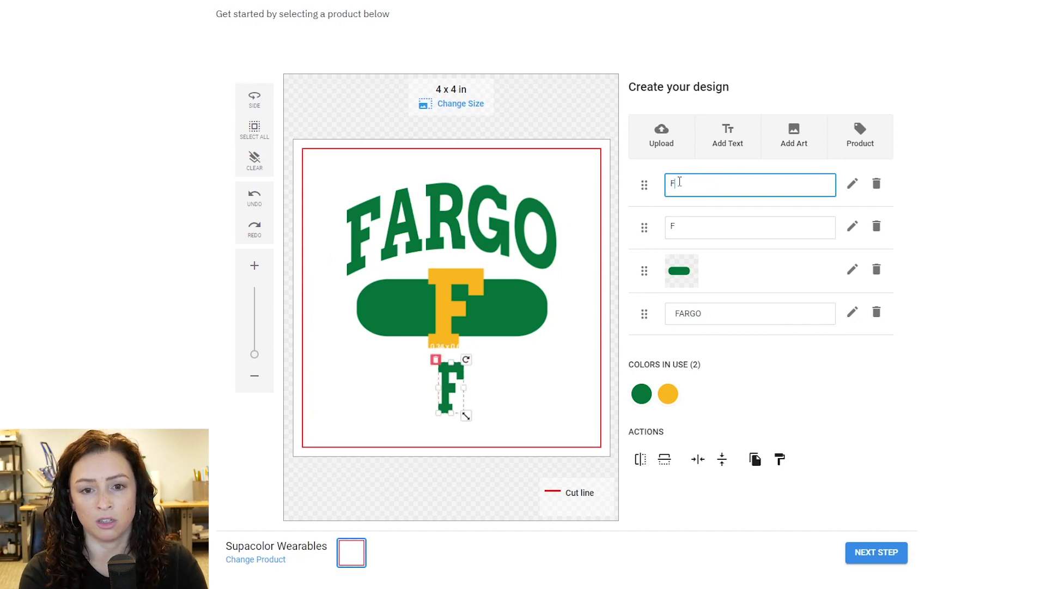
pyautogui.write('OOTBALL')
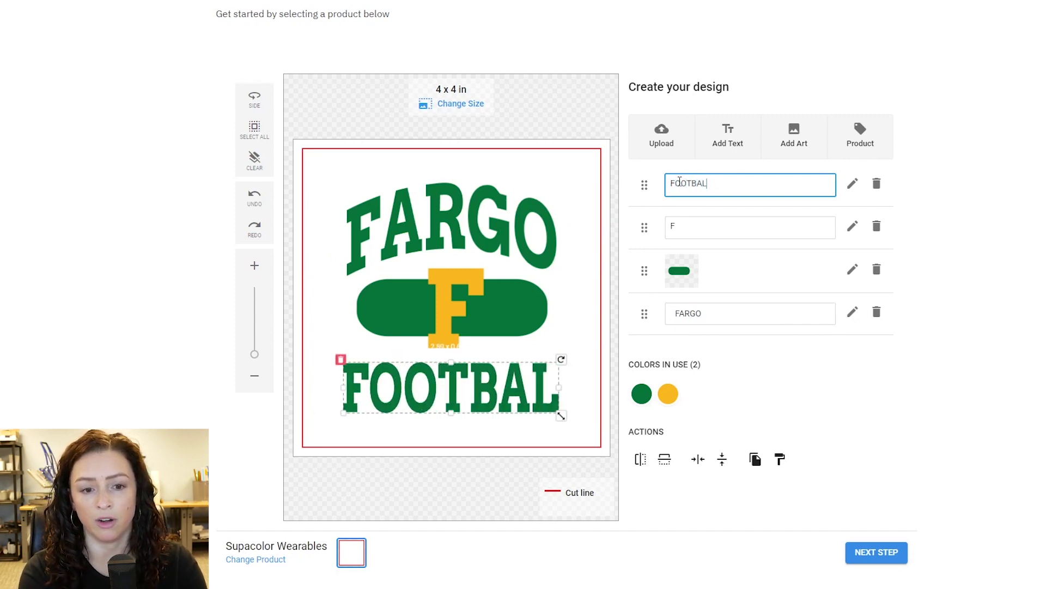
pyautogui.press('Return')
pyautogui.click(594, 295)
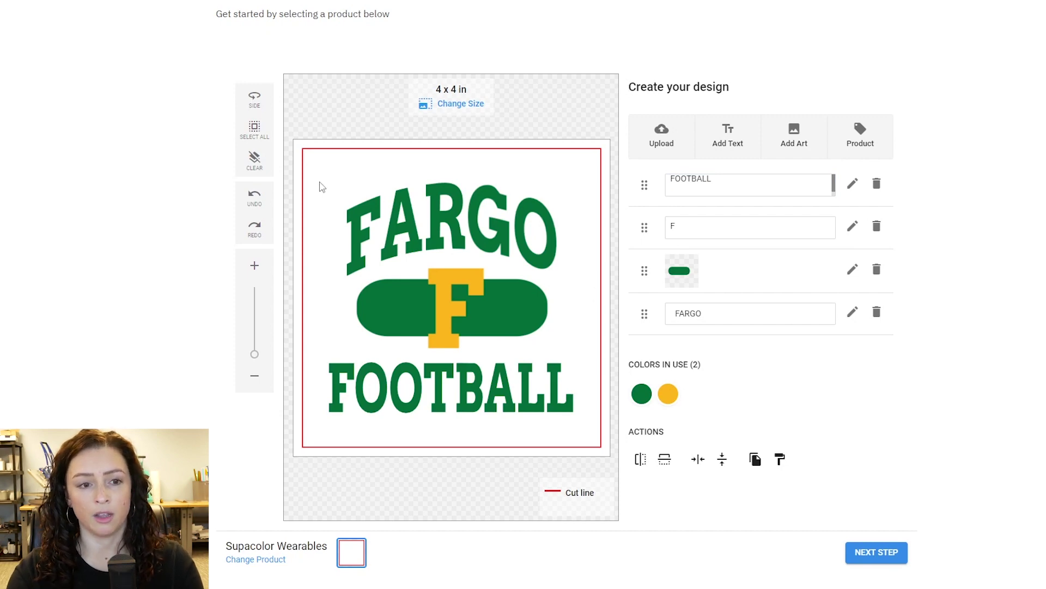
# Select all design elements together and enlarge them to fill the width inside the red cut line.
pyautogui.moveTo(297, 141); pyautogui.dragTo(585, 436)
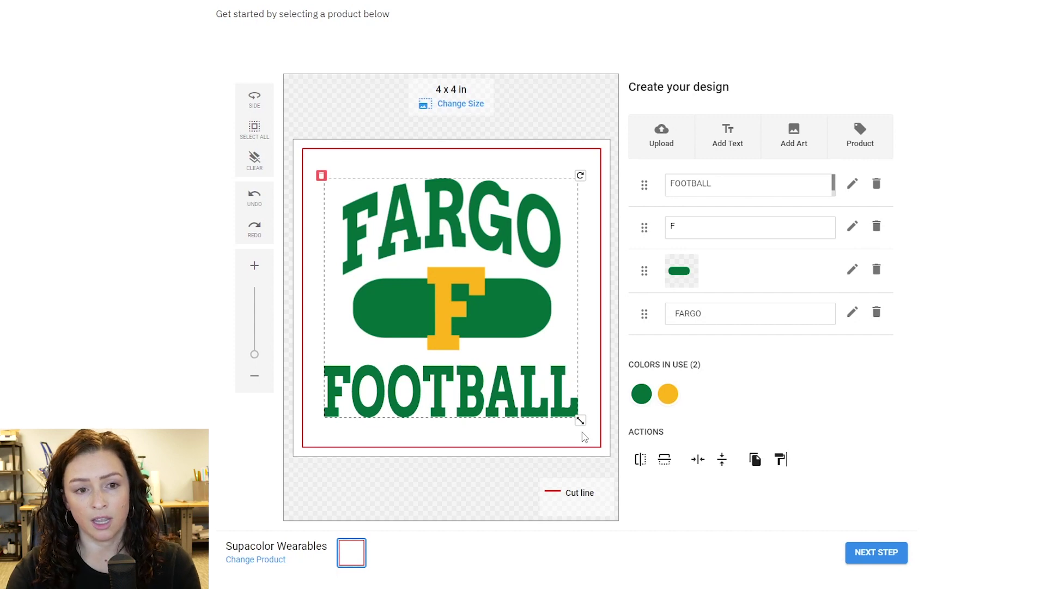
pyautogui.moveTo(584, 436); pyautogui.dragTo(613, 452)
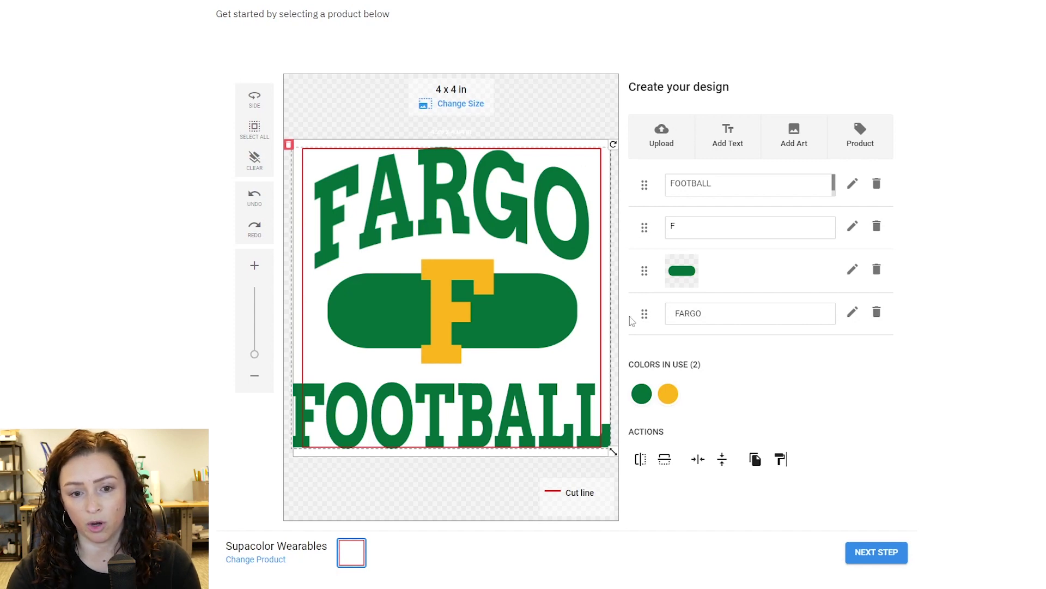
pyautogui.moveTo(615, 449); pyautogui.dragTo(601, 437)
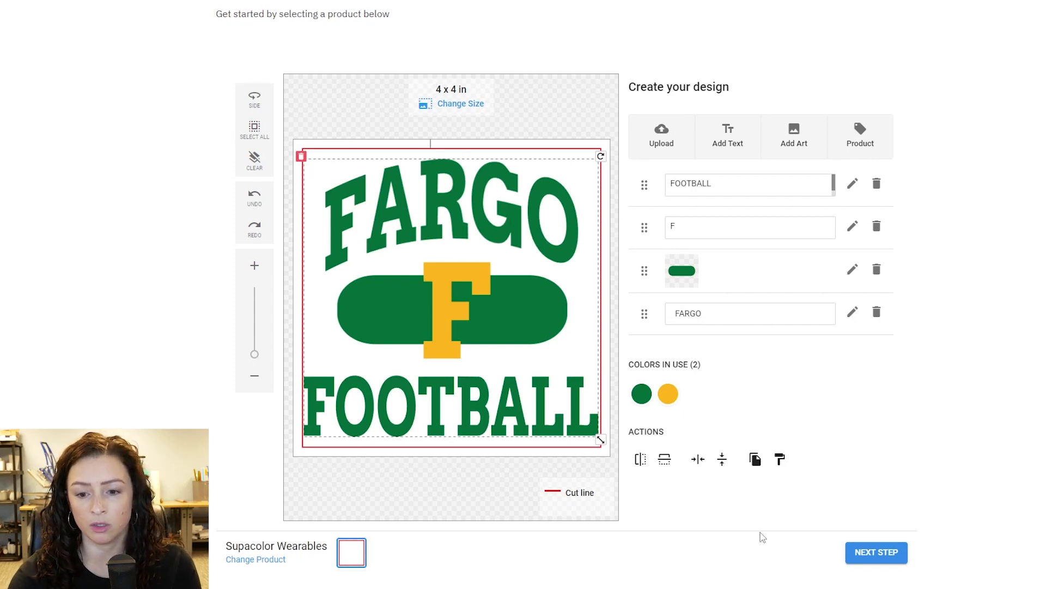
# Proceed to the quantity entry and set the 4 x 4 in transfer quantity to 10.
pyautogui.click(870, 553)
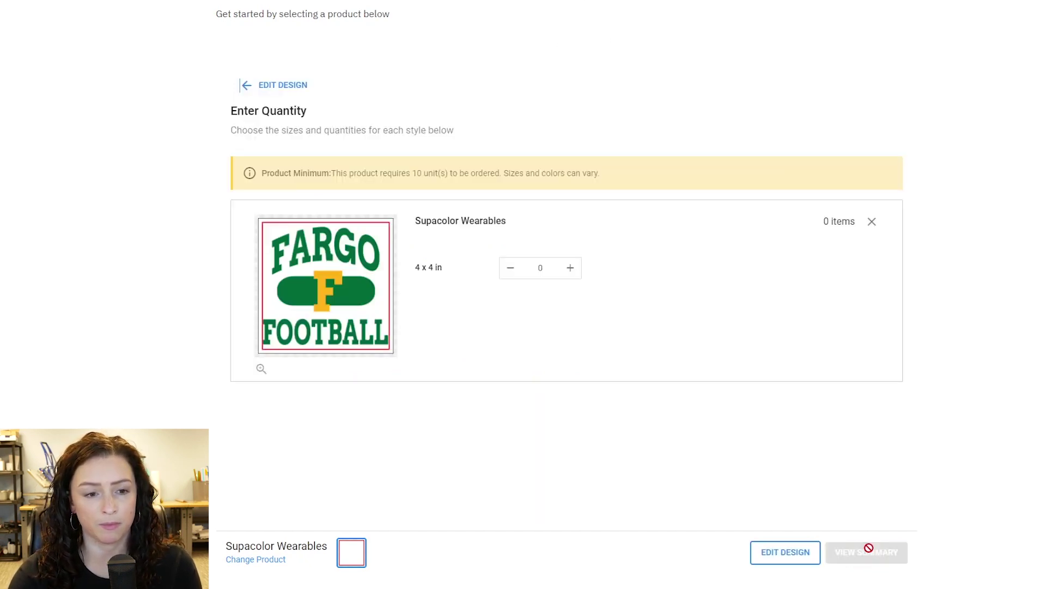
pyautogui.click(570, 268)
pyautogui.click(571, 268)
pyautogui.click(571, 269)
pyautogui.click(572, 270)
pyautogui.click(572, 270)
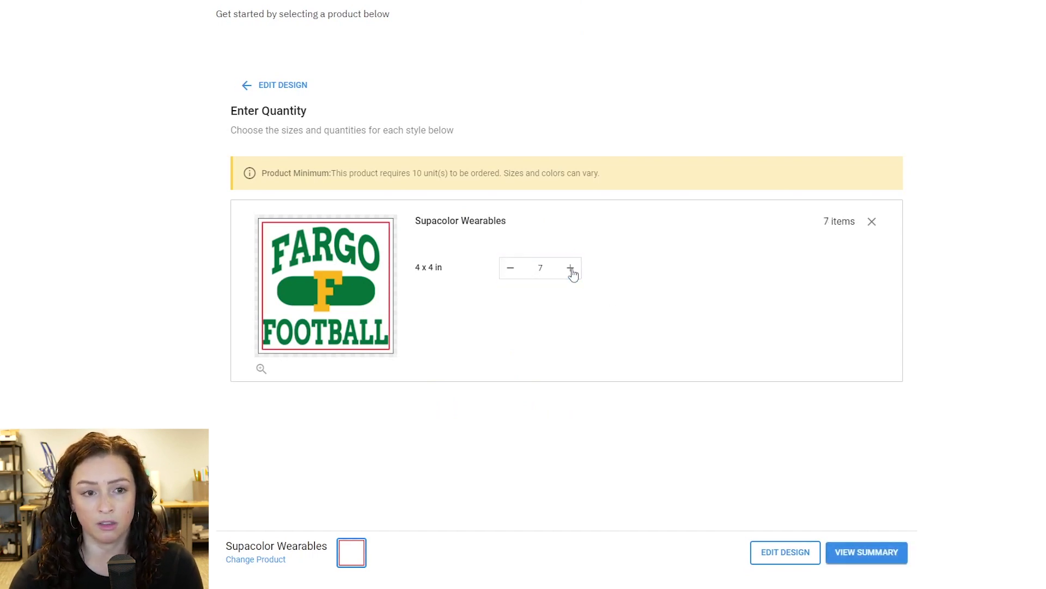
pyautogui.click(571, 270)
pyautogui.click(572, 270)
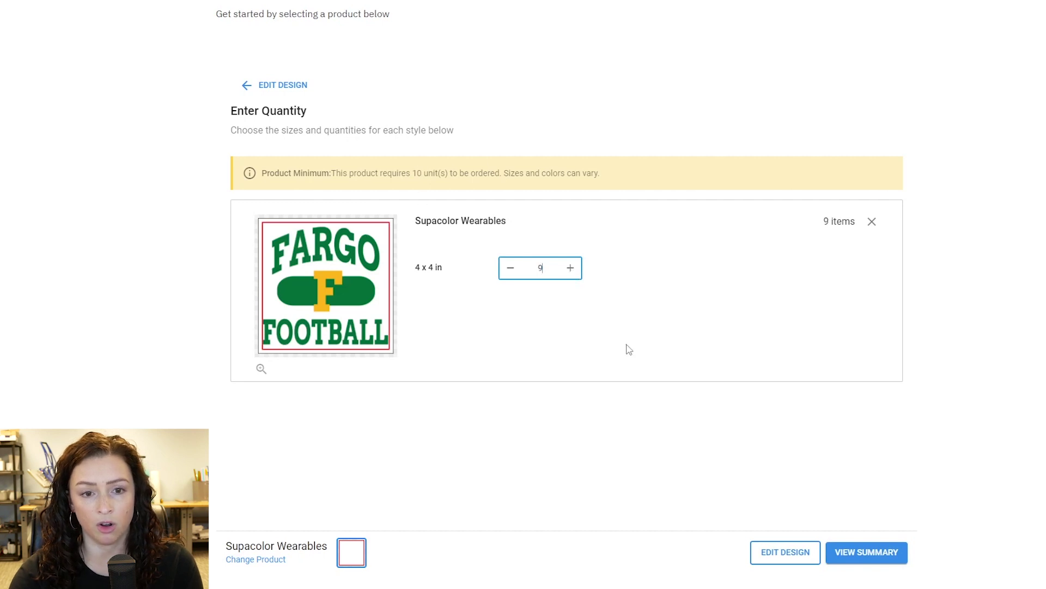
pyautogui.click(576, 269)
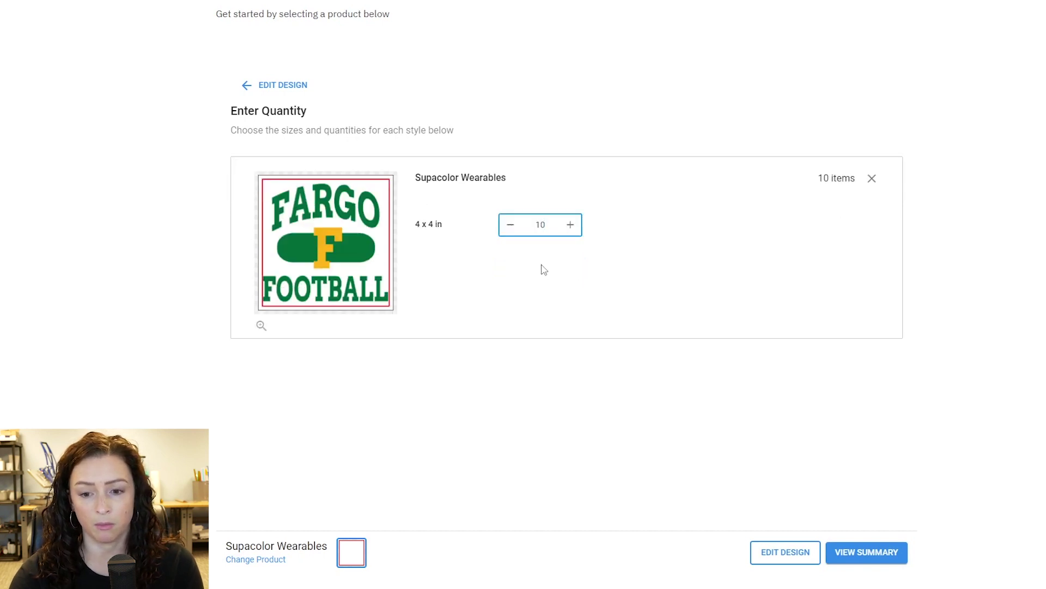
# Finish the price summary with the garment details "Grey / Cotton" and add the transfers to the cart.
pyautogui.click(857, 554)
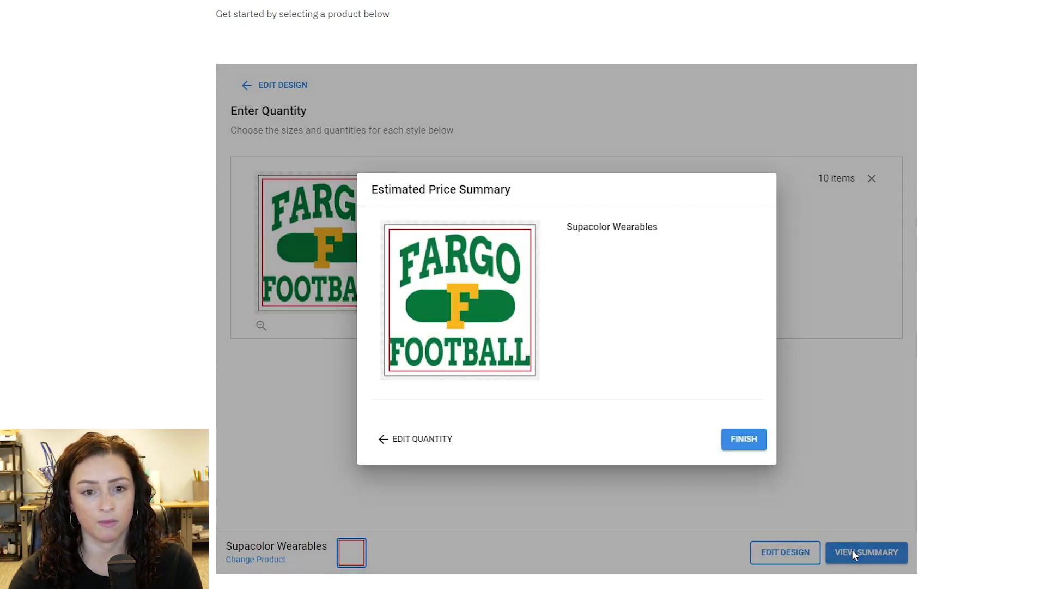
pyautogui.click(742, 440)
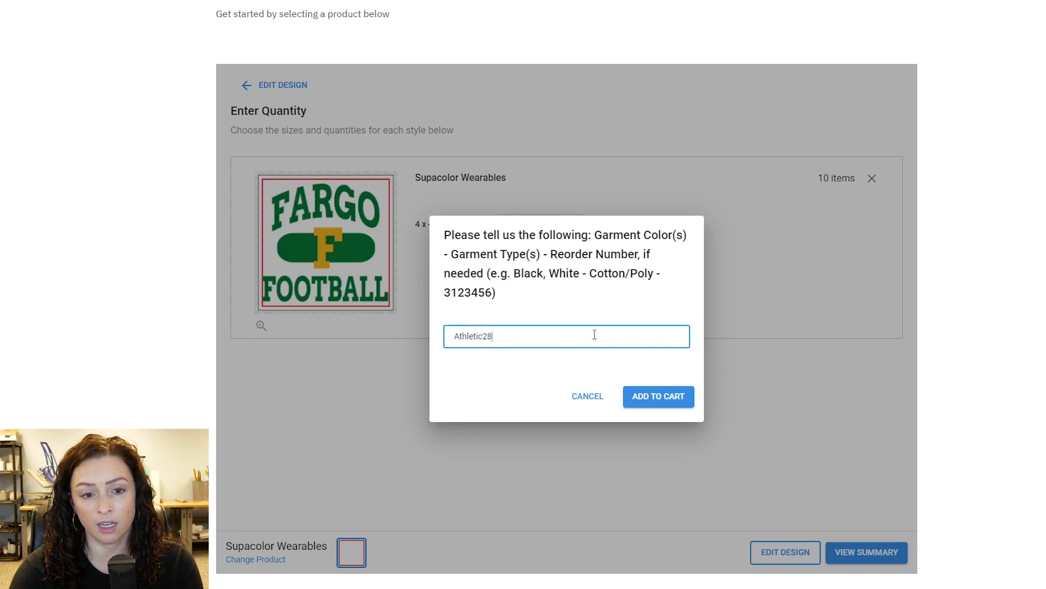
pyautogui.moveTo(595, 335); pyautogui.dragTo(448, 343)
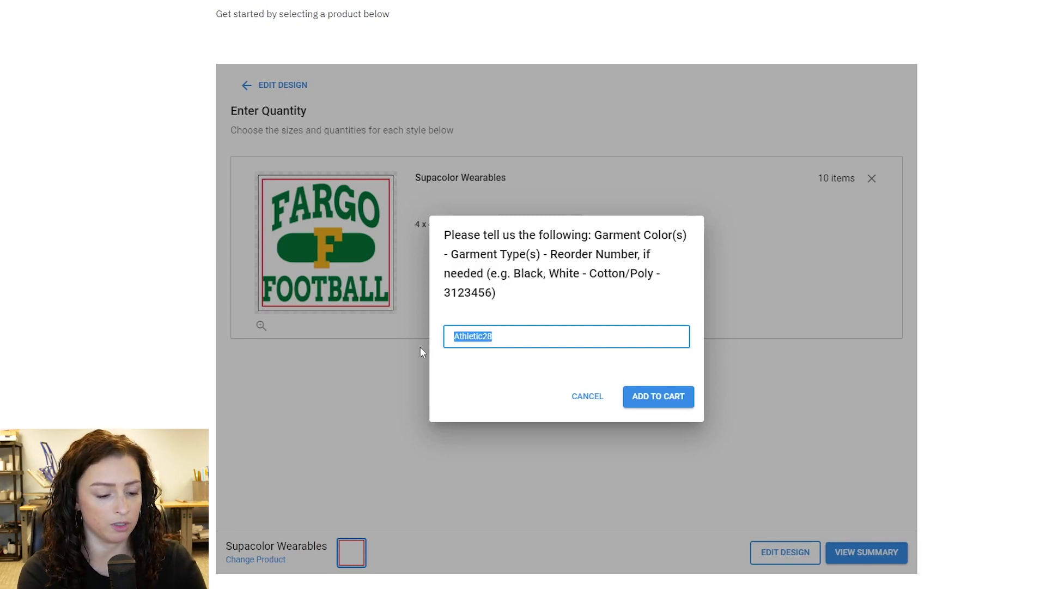
pyautogui.write('Grey /')
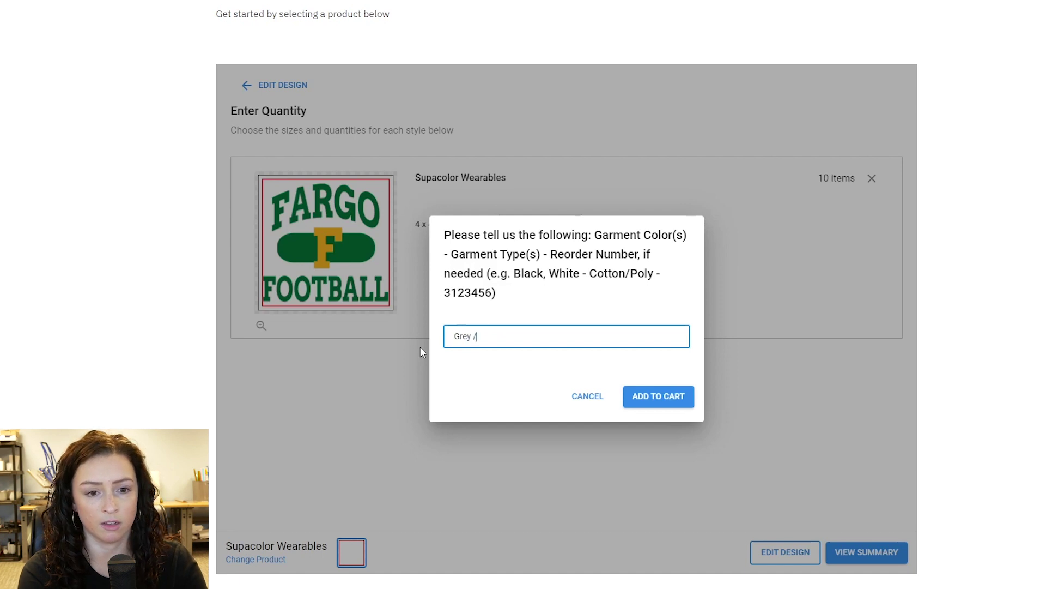
pyautogui.write(' Cotton')
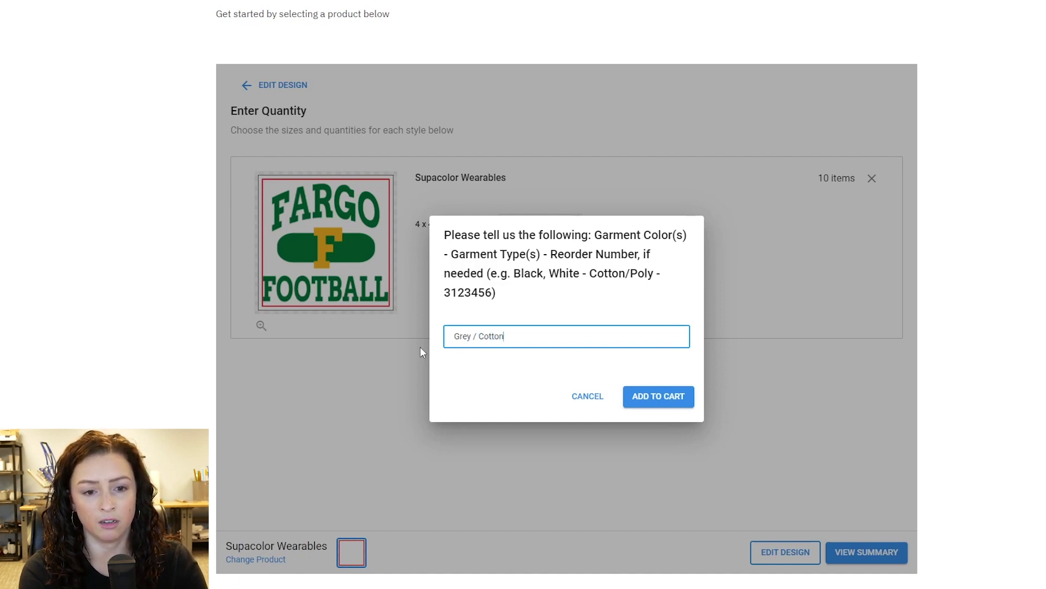
pyautogui.write(' -')
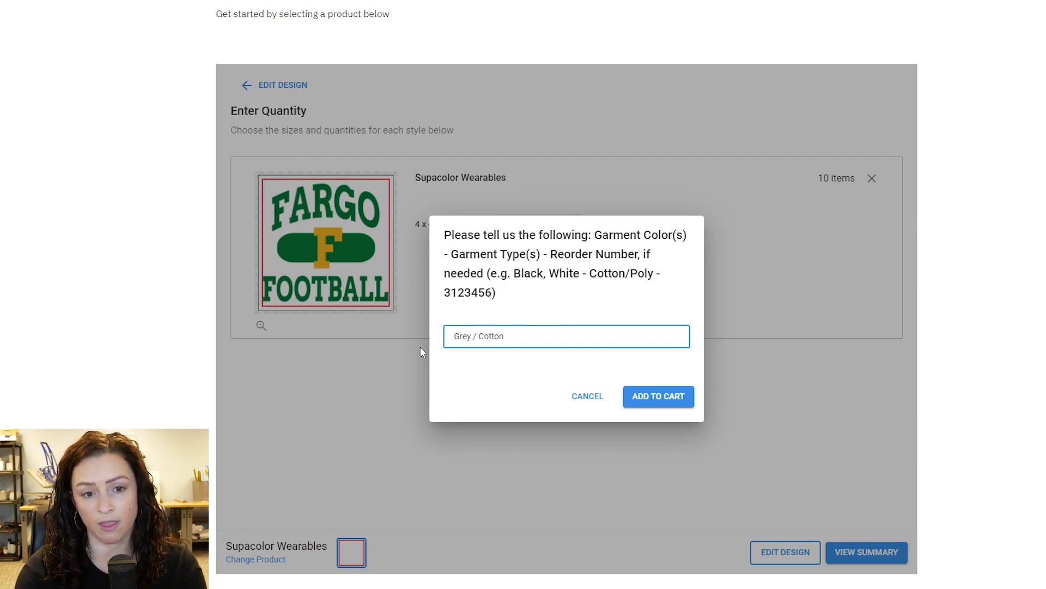
pyautogui.click(653, 396)
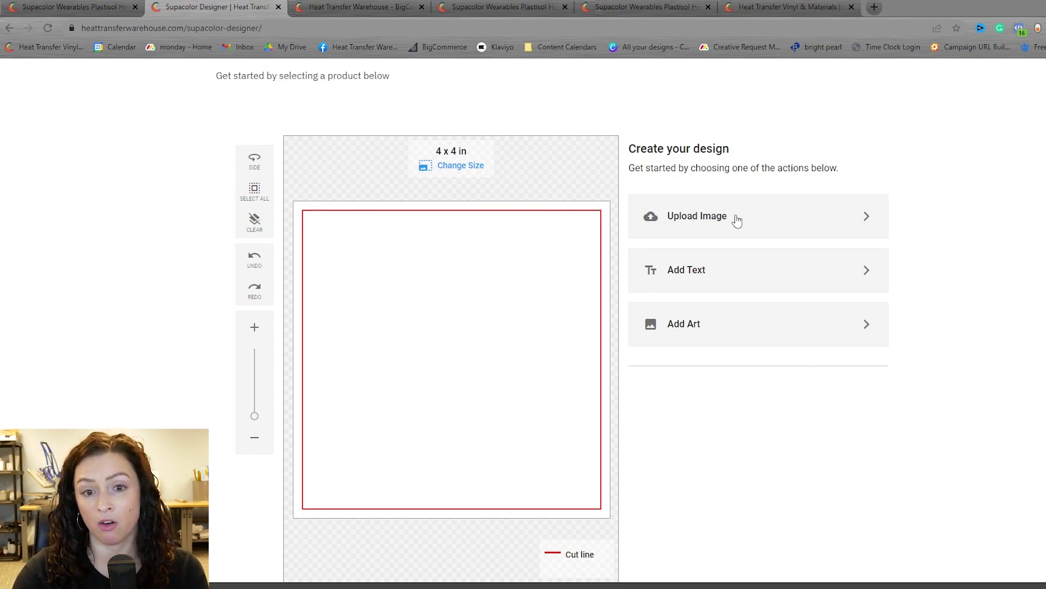
# Upload the cat faces image file as artwork for the blank 4 x 4 in transfer.
pyautogui.click(737, 219)
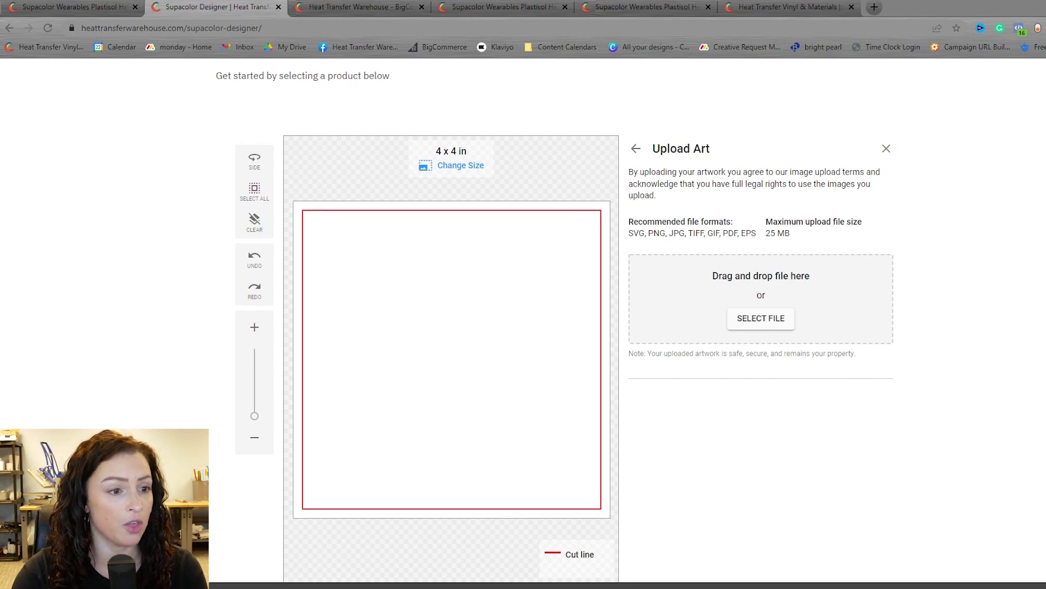
pyautogui.press('F11')
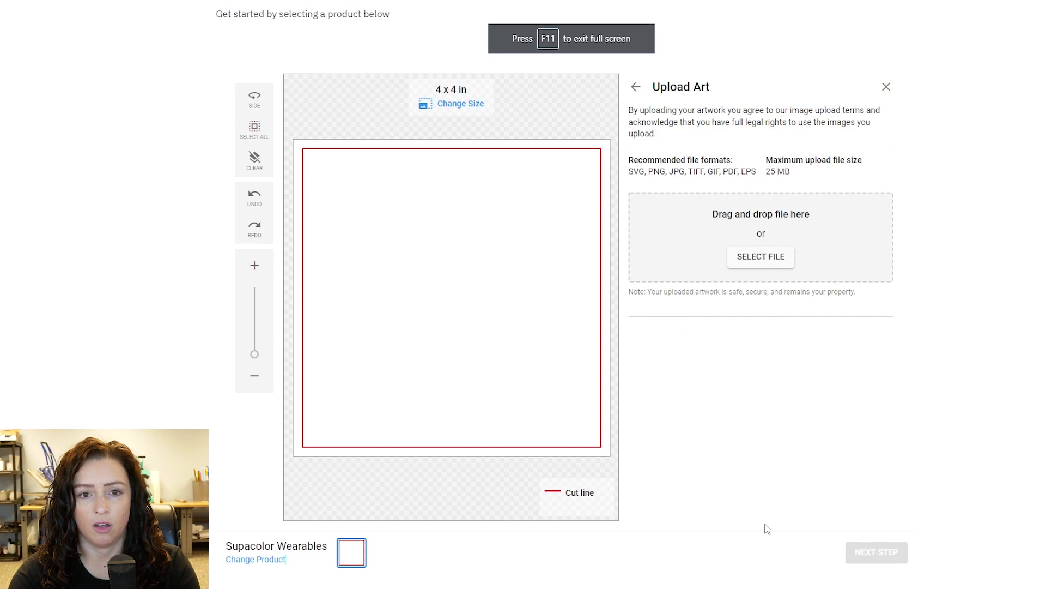
pyautogui.click(756, 260)
pyautogui.doubleClick(520, 272)
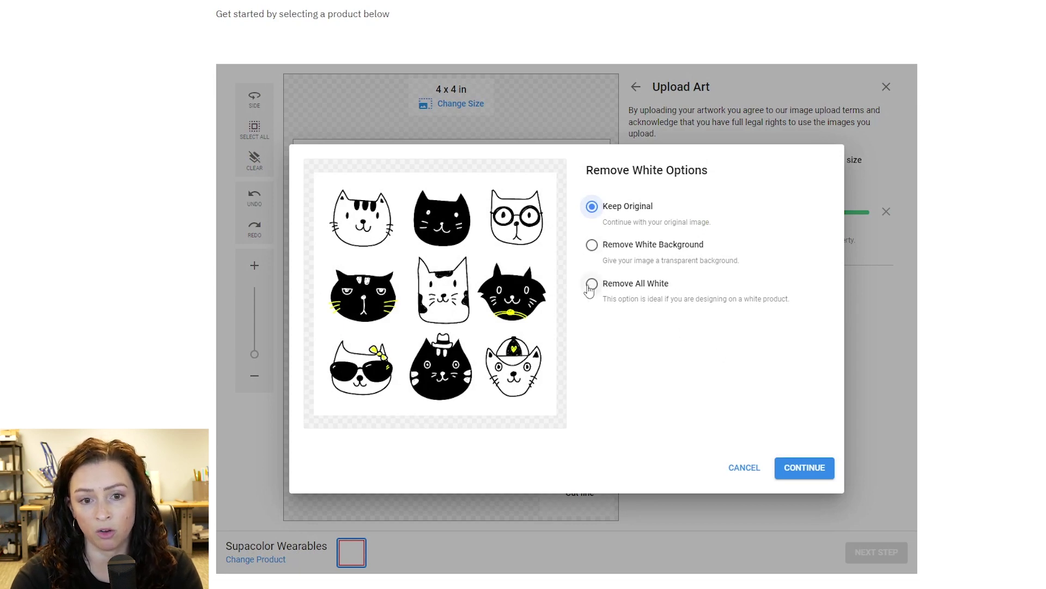
# Compare the white removal options for the cat artwork and continue with Remove White Background.
pyautogui.click(591, 244)
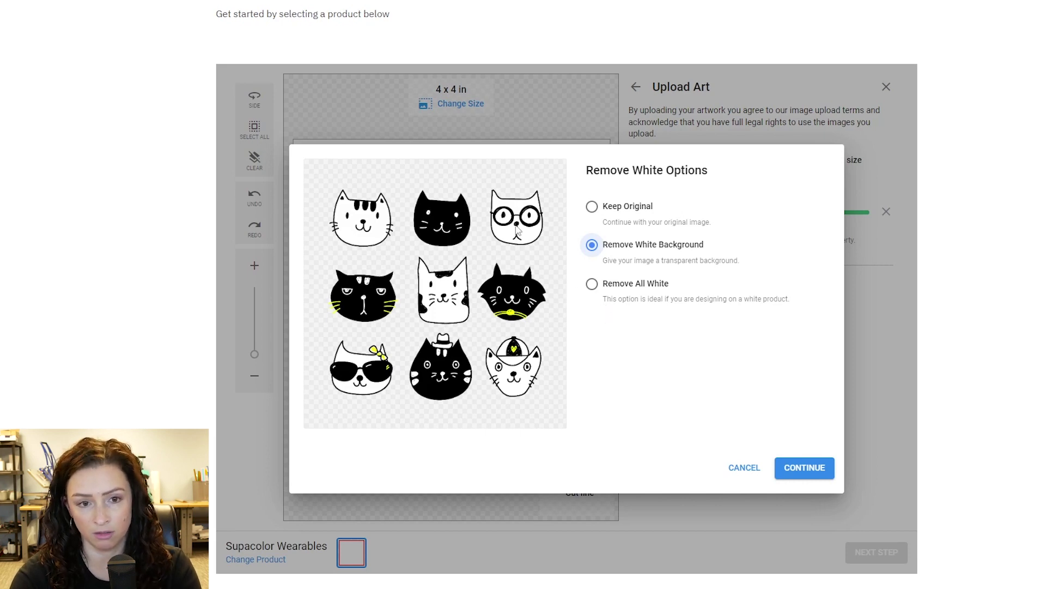
pyautogui.click(591, 283)
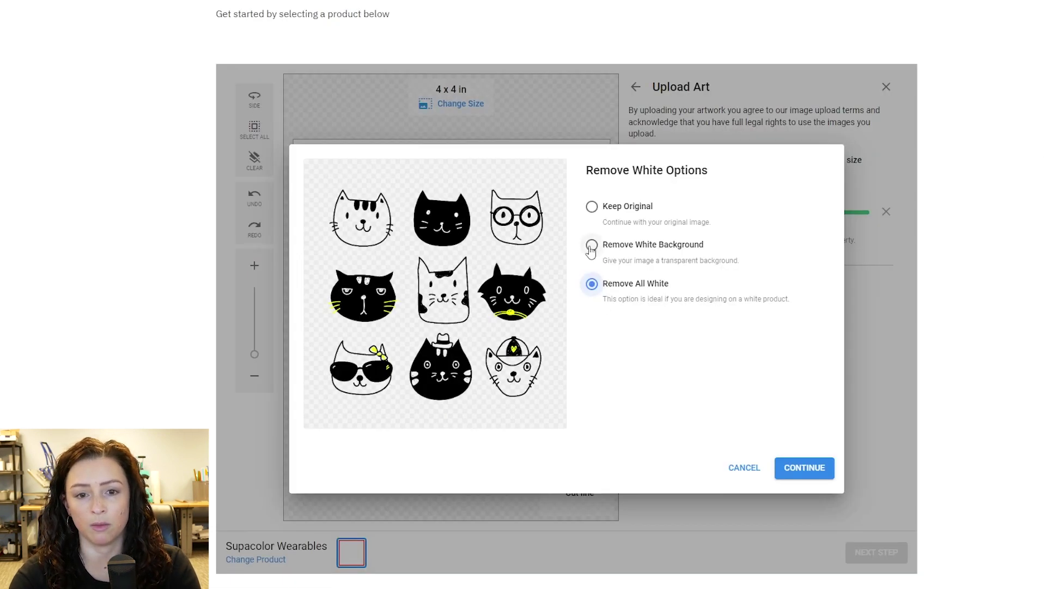
pyautogui.click(887, 205)
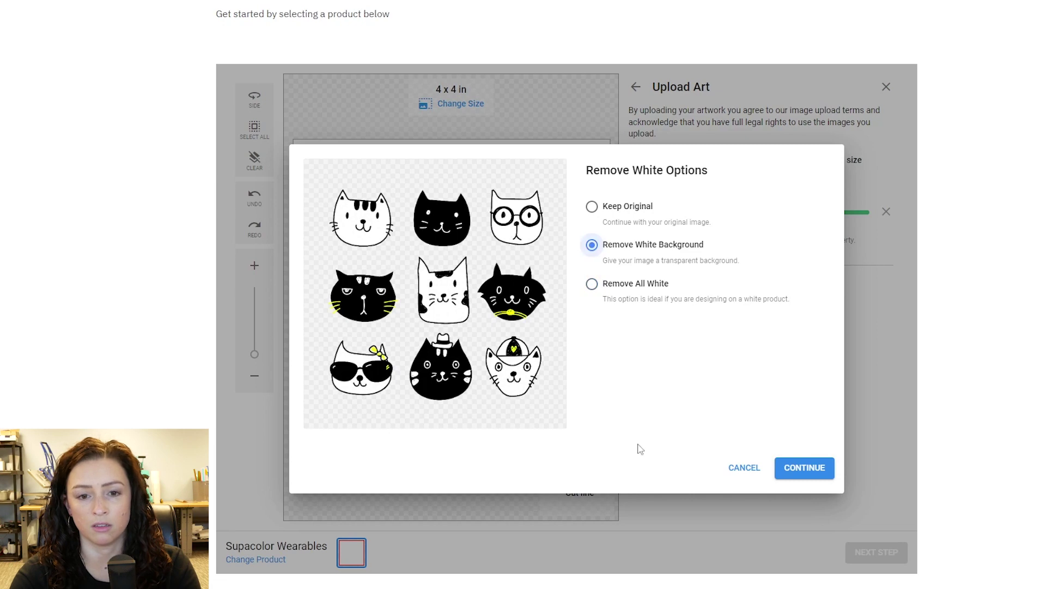
pyautogui.click(807, 468)
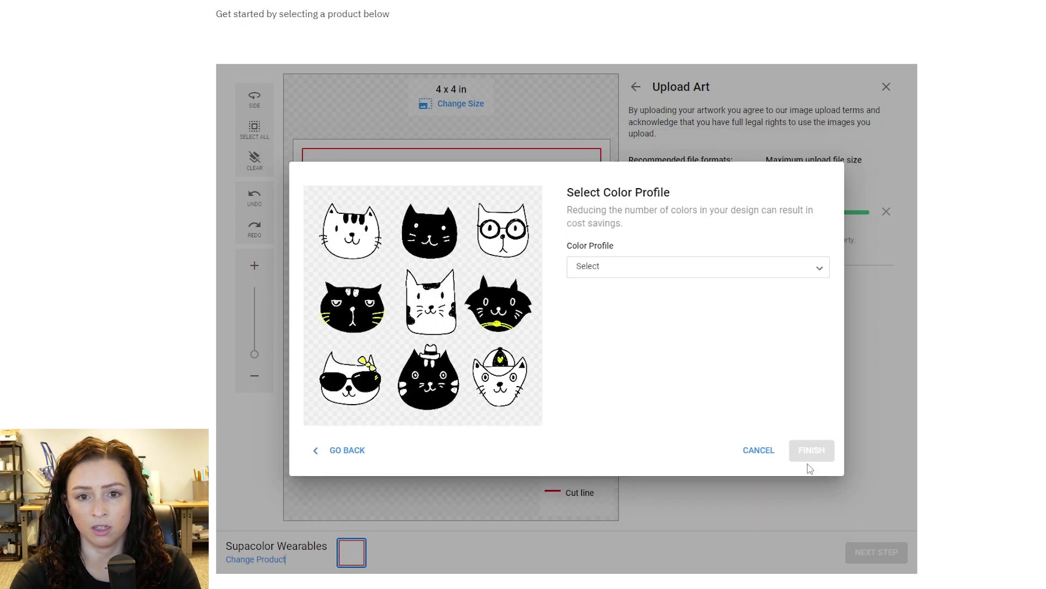
# Set the artwork's color profile to Full Color and finish placing it in the design.
pyautogui.click(628, 267)
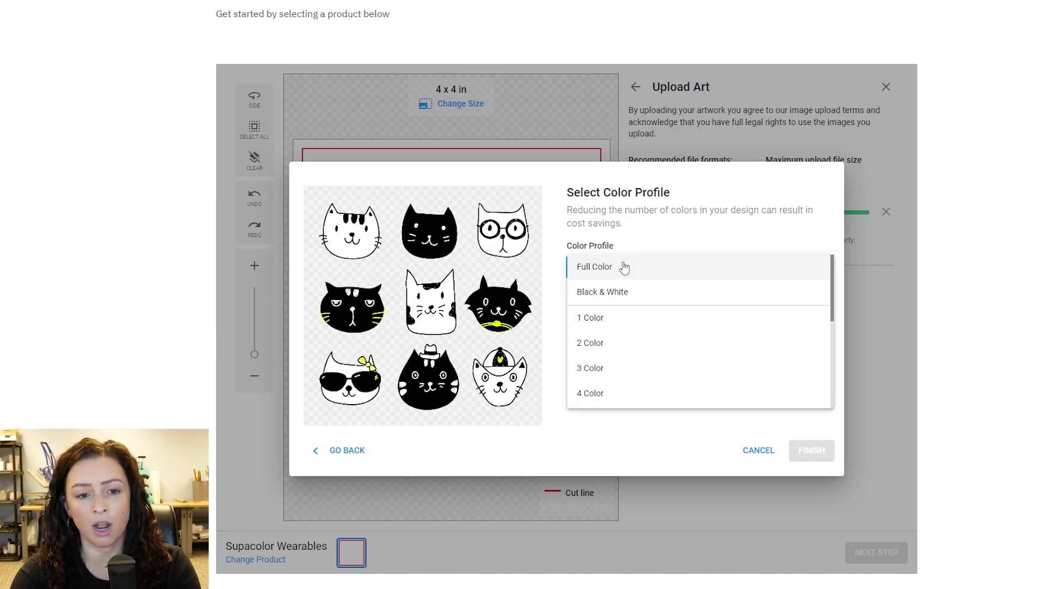
pyautogui.click(624, 267)
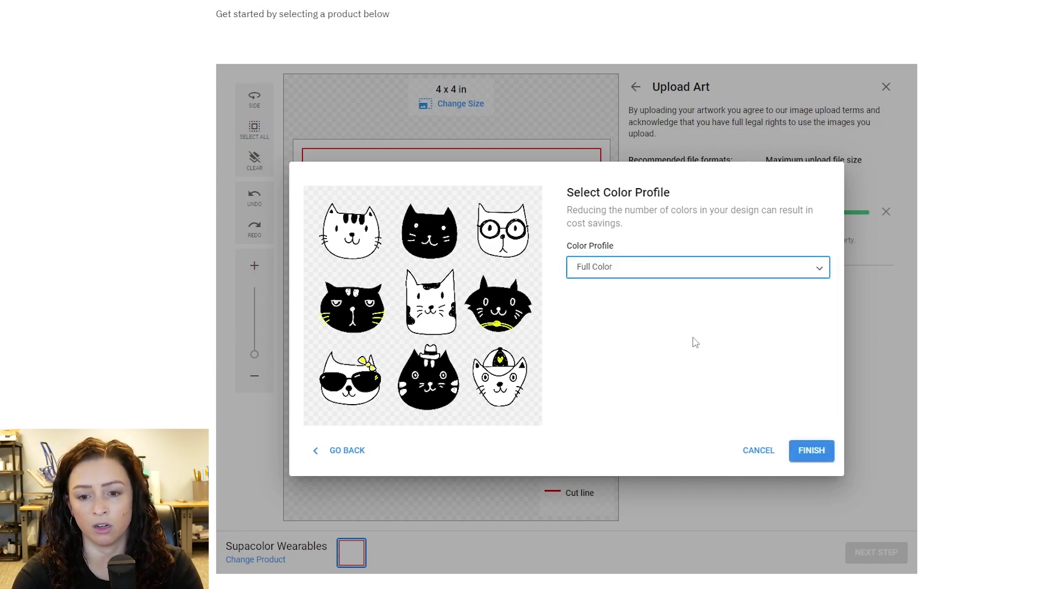
pyautogui.click(816, 453)
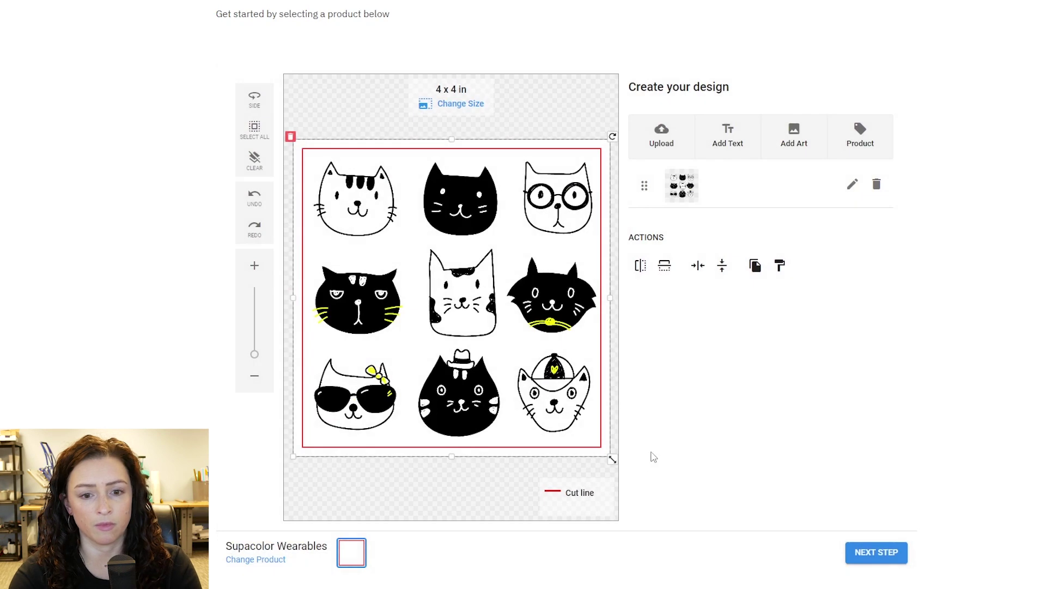
# Shrink the cat artwork and move it up inside the cut line, leaving room beneath it for text.
pyautogui.moveTo(611, 459); pyautogui.dragTo(559, 401)
pyautogui.moveTo(515, 352); pyautogui.dragTo(516, 312)
pyautogui.moveTo(556, 364); pyautogui.dragTo(567, 381)
pyautogui.moveTo(531, 351); pyautogui.dragTo(528, 346)
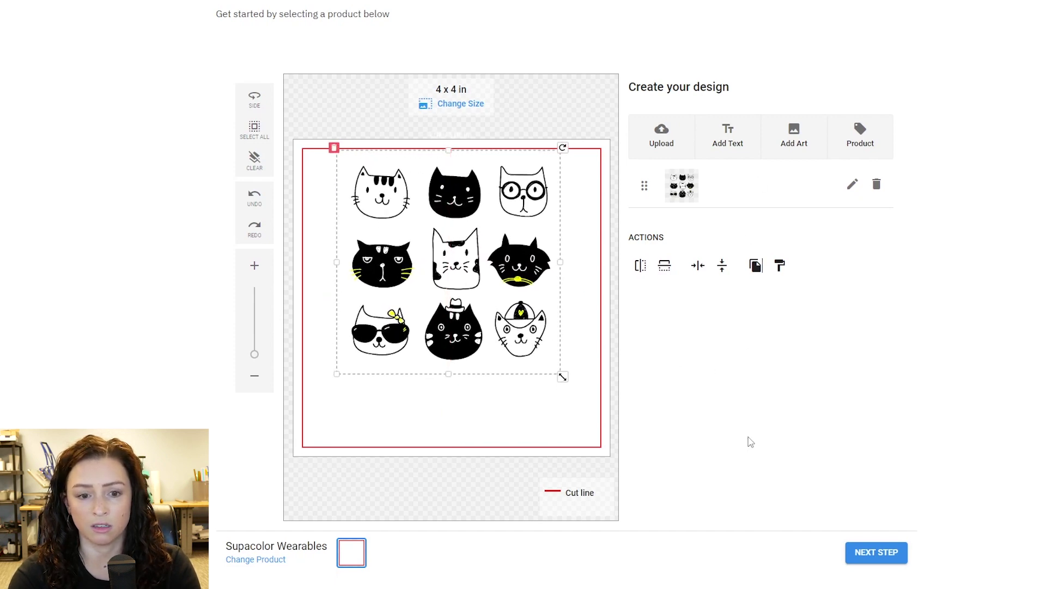
# Add a text element to the design reading COOL CATS.
pyautogui.click(727, 137)
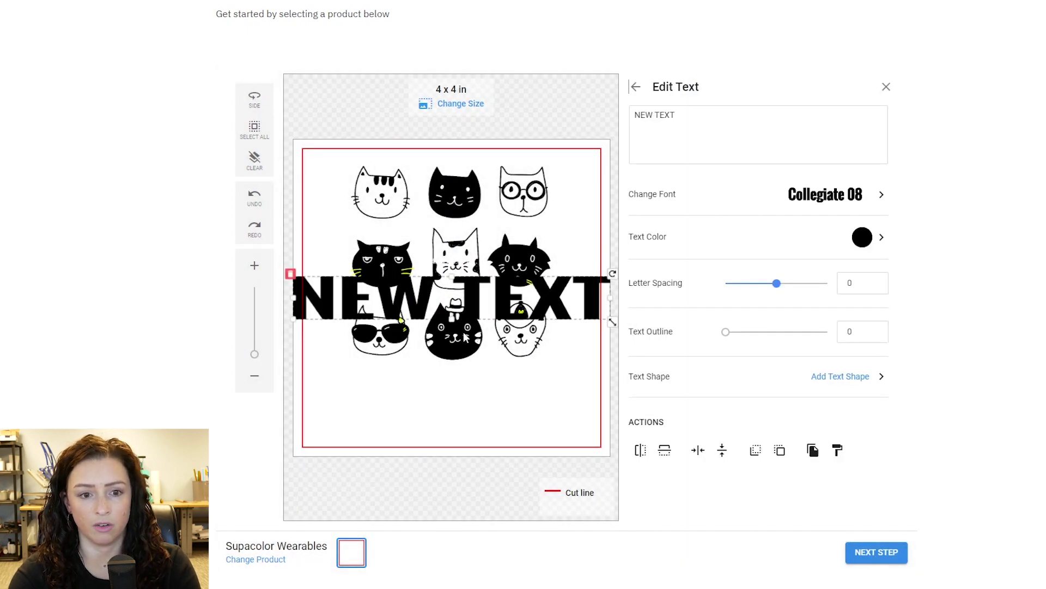
pyautogui.click(654, 116)
pyautogui.moveTo(686, 118); pyautogui.dragTo(558, 122)
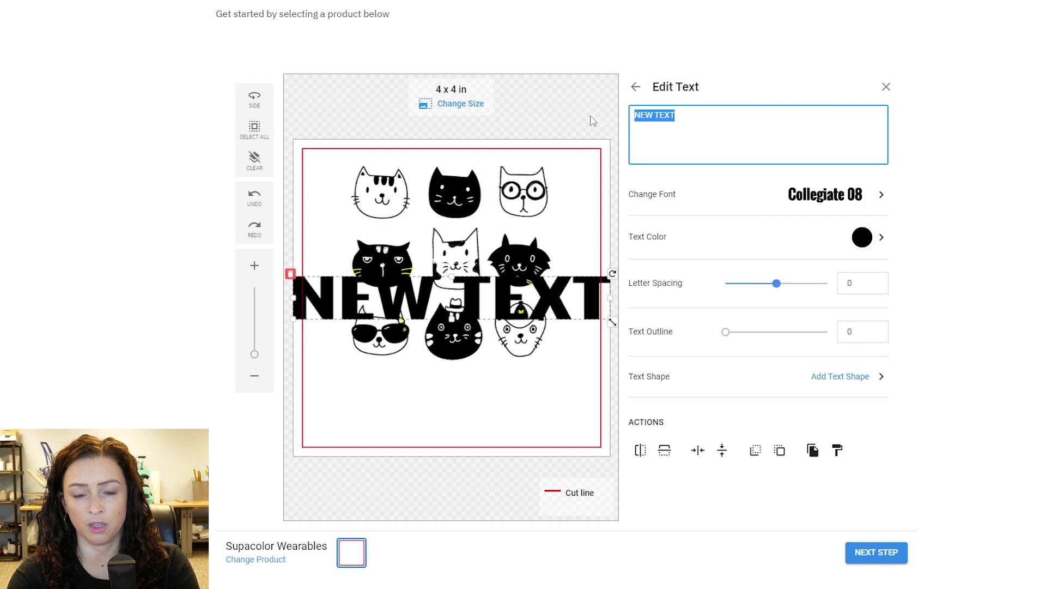
pyautogui.write('COOL ')
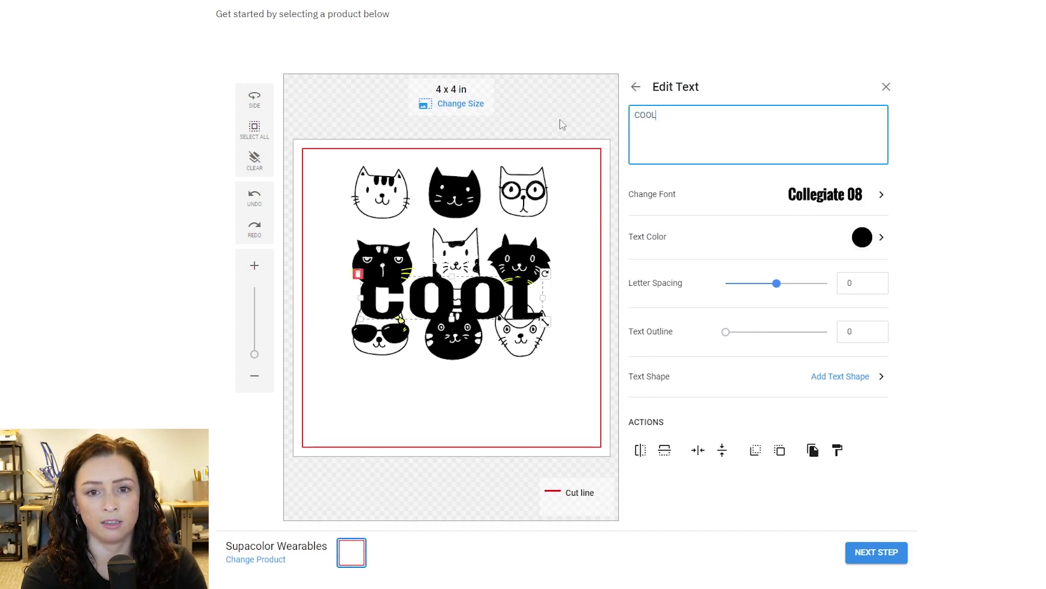
pyautogui.write('CATS')
pyautogui.press('Left')
pyautogui.press('Left')
pyautogui.press('Left')
pyautogui.press('Left')
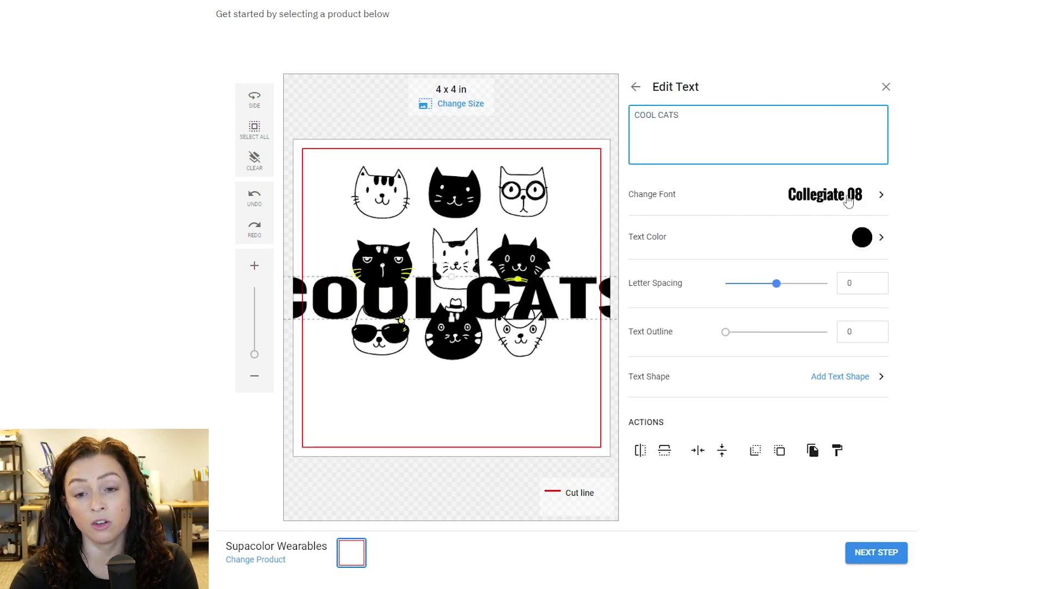
# Change the COOL CATS font to Curly 09 and fit the text beneath the cat artwork.
pyautogui.click(848, 201)
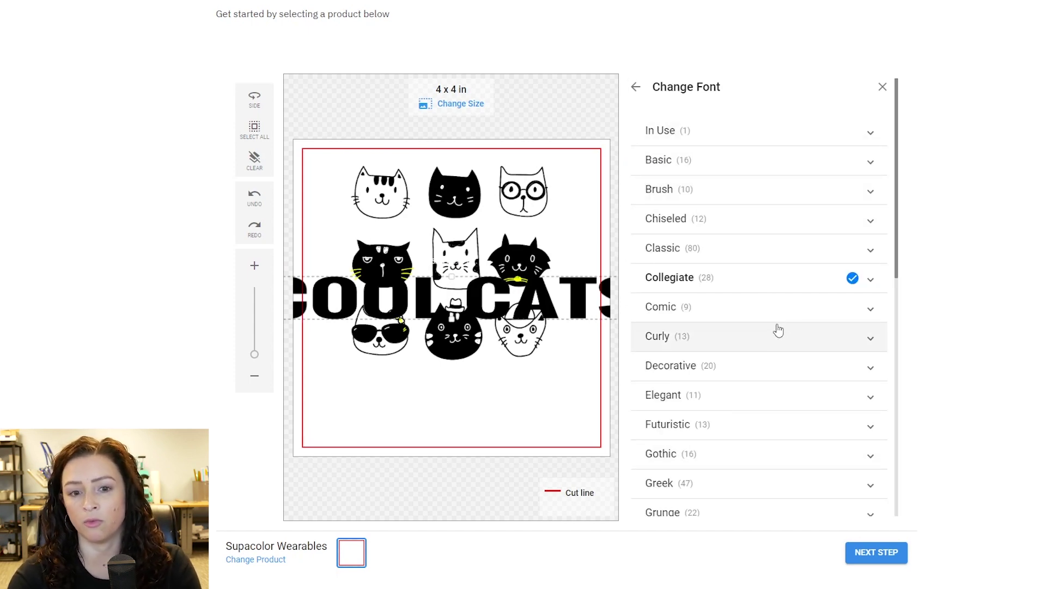
pyautogui.click(871, 338)
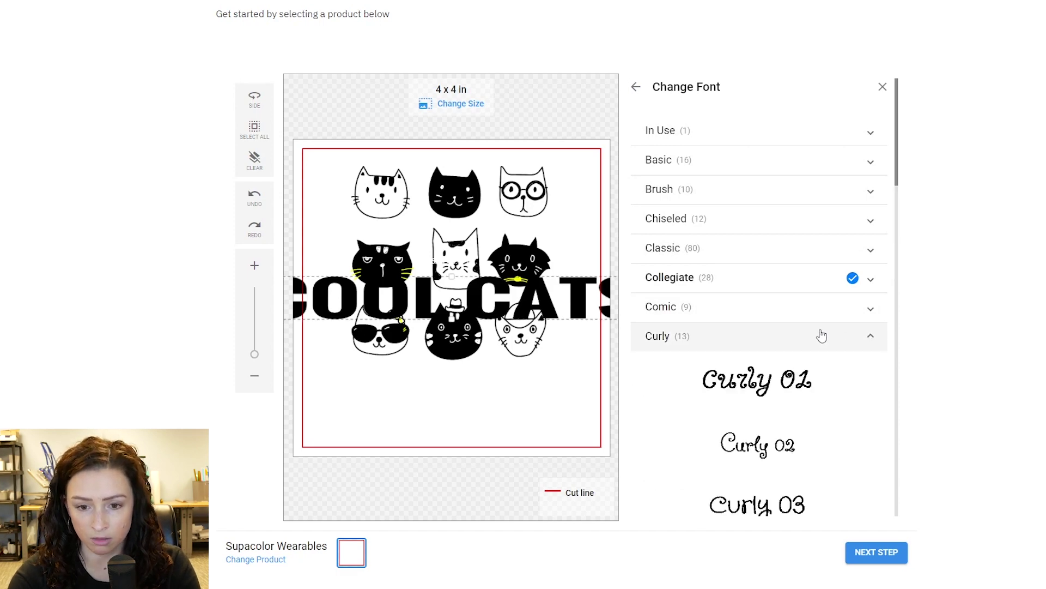
pyautogui.scroll(-2, 822, 341)
pyautogui.scroll(-9, 821, 347)
pyautogui.click(790, 224)
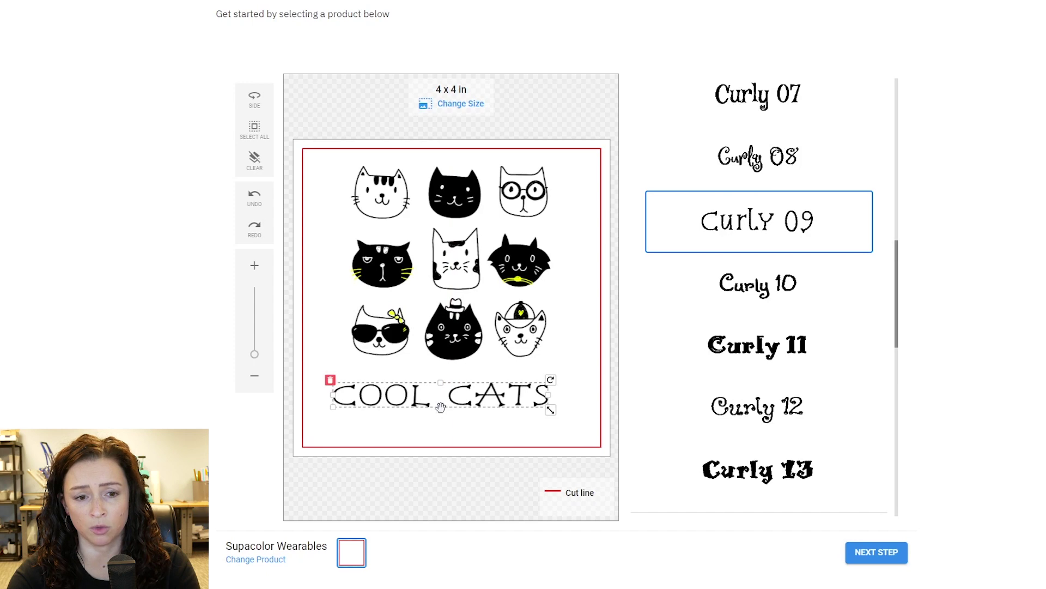
# Enlarge the COOL CATS text to about 0.58 in tall and center it and the cat artwork within the cut line.
pyautogui.moveTo(441, 408)
pyautogui.mouseDown()
pyautogui.moveTo(451, 447)
pyautogui.moveTo(448, 417)
pyautogui.mouseUp()
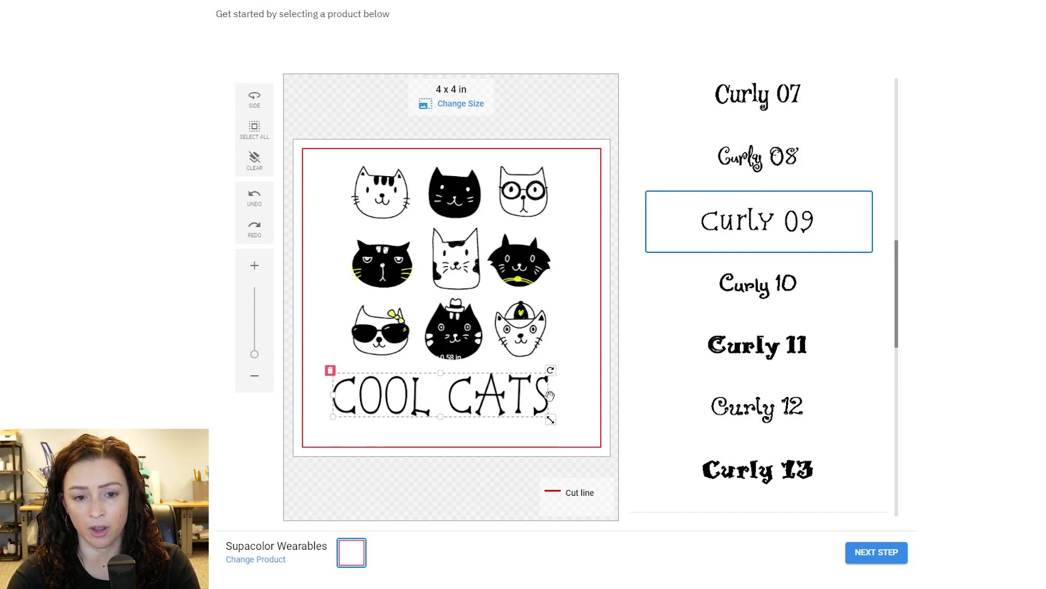
pyautogui.moveTo(550, 394); pyautogui.dragTo(532, 407)
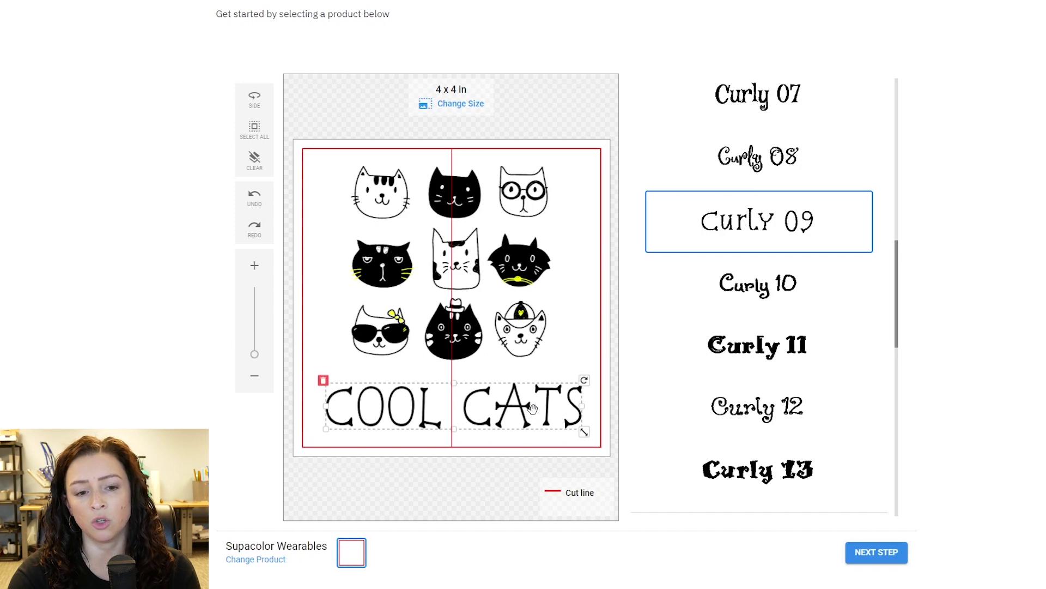
pyautogui.click(515, 341)
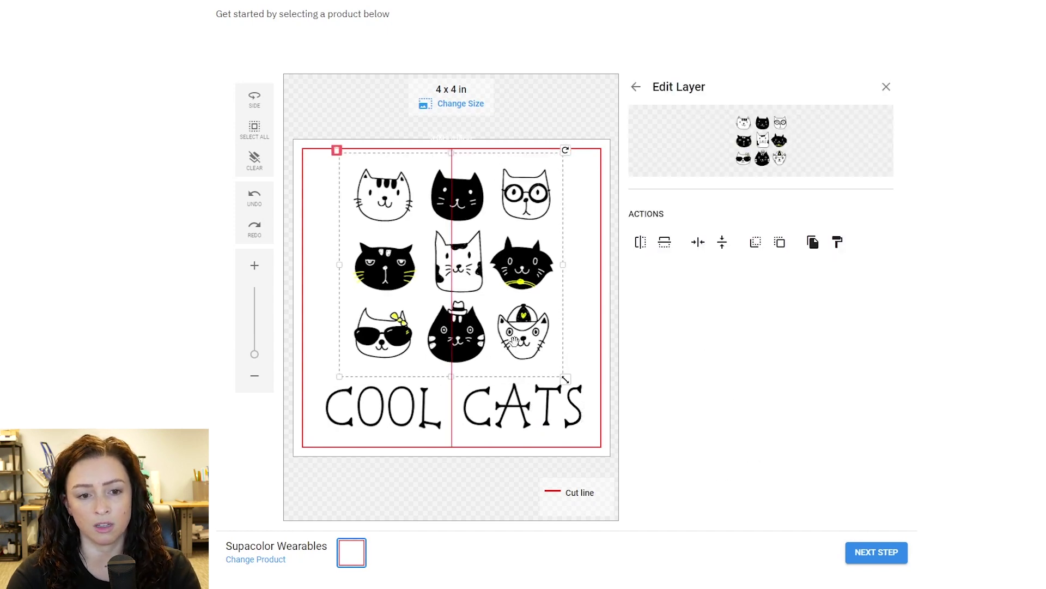
pyautogui.moveTo(515, 342); pyautogui.dragTo(513, 341)
pyautogui.click(574, 351)
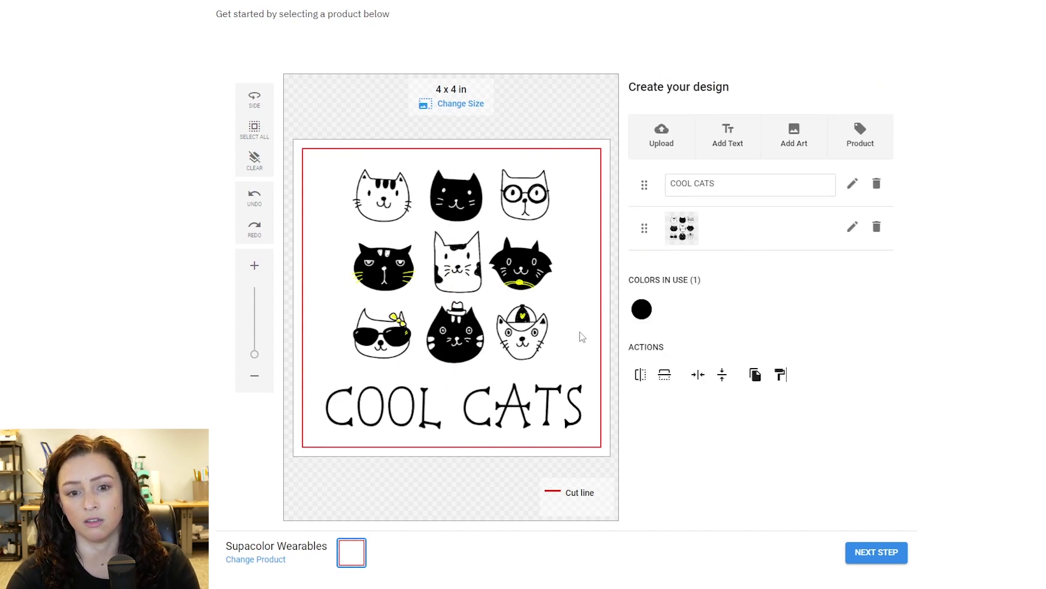
# Recolor the black COOL CATS text to the bright yellow that matches the cat artwork's accents.
pyautogui.click(641, 311)
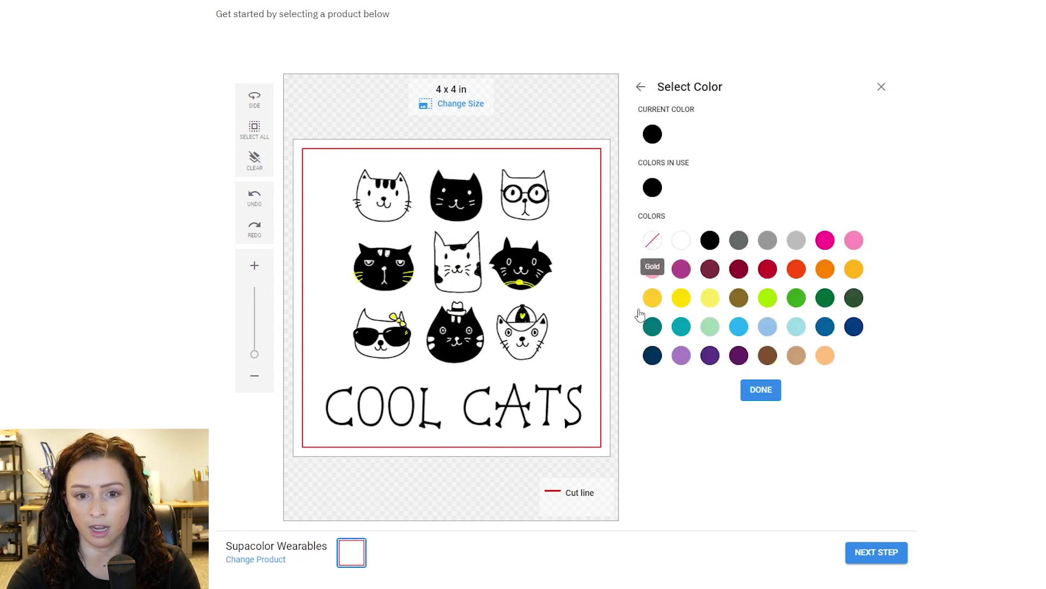
pyautogui.click(681, 299)
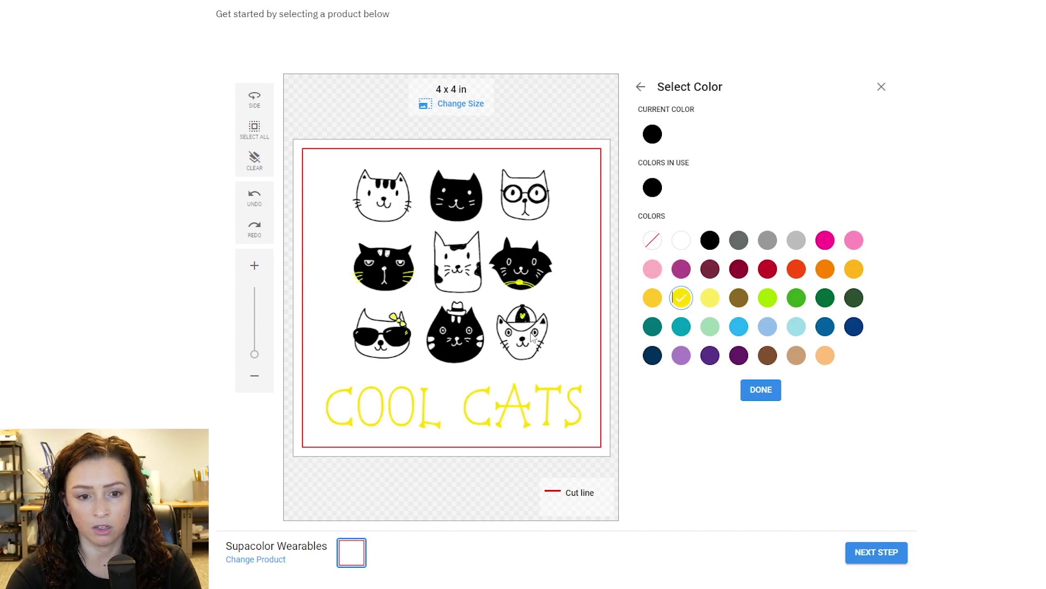
pyautogui.click(761, 390)
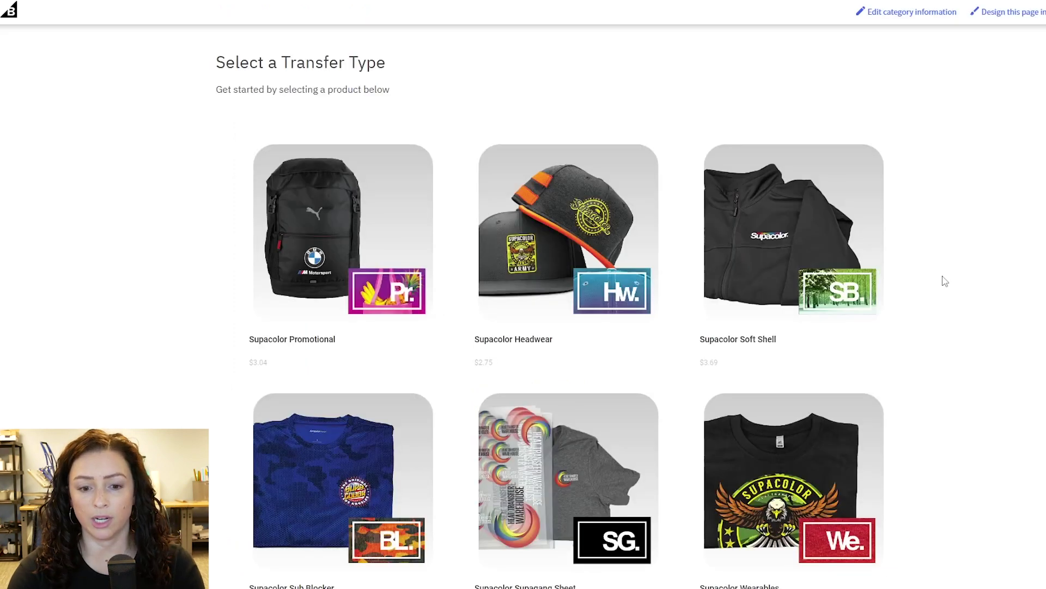
# Open the store's shopping cart preview.
pyautogui.scroll(10, 944, 278)
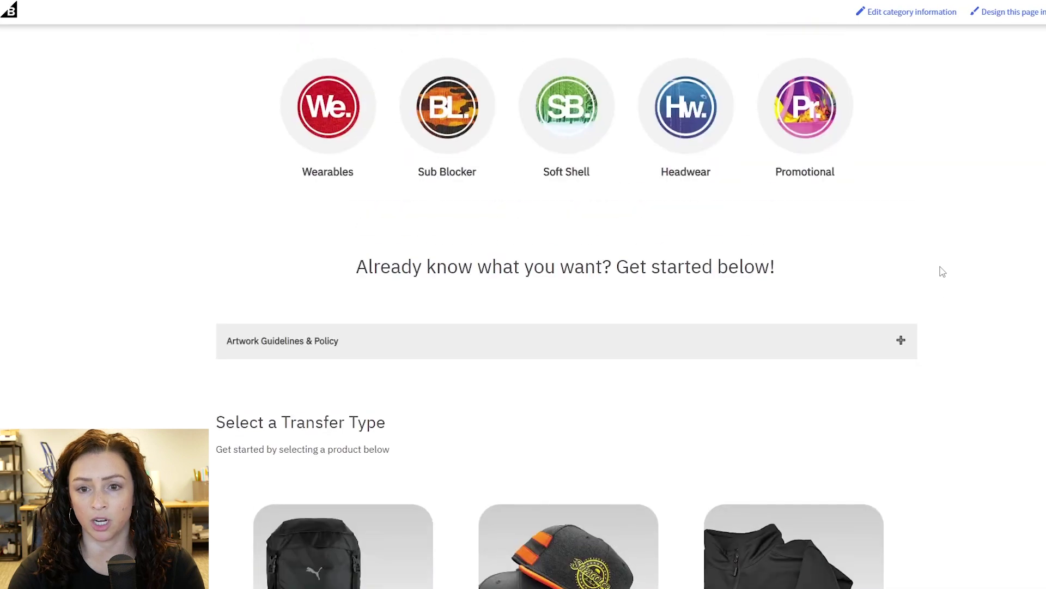
pyautogui.click(831, 72)
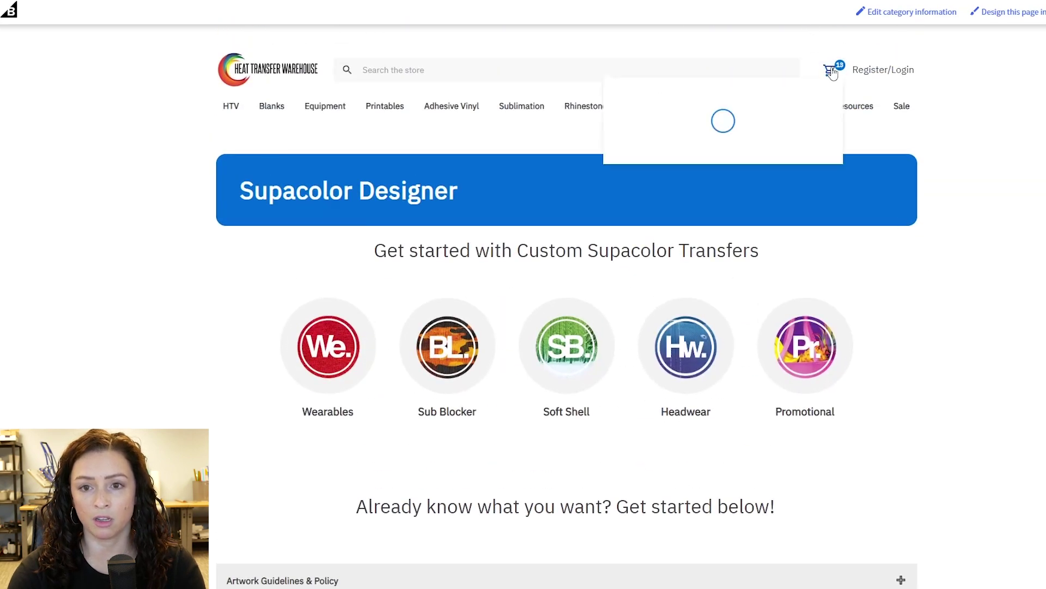